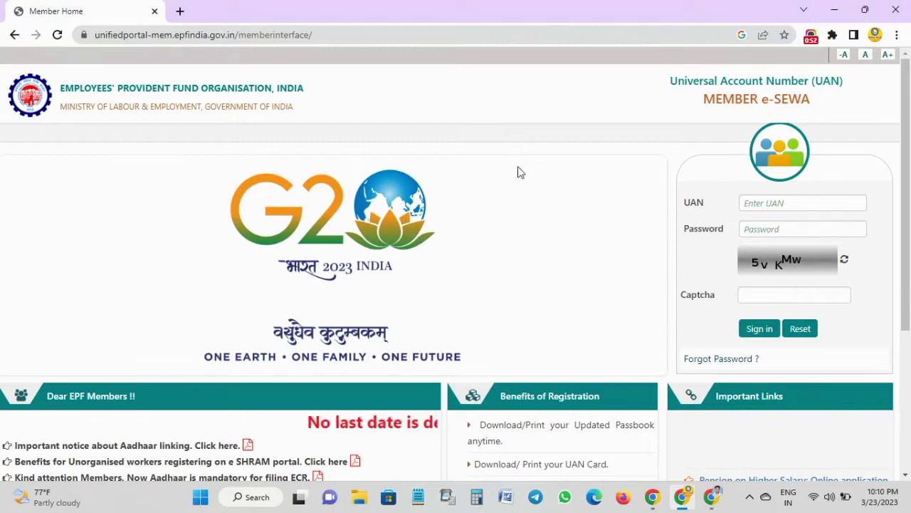
- Enter the UAN and the account password in the Member e-SEWA sign-in form
{"action": "scroll", "coordinate": [199, 142], "scroll_direction": "down", "scroll_amount": 1}
{"action": "scroll", "coordinate": [201, 143], "scroll_direction": "up", "scroll_amount": 1}
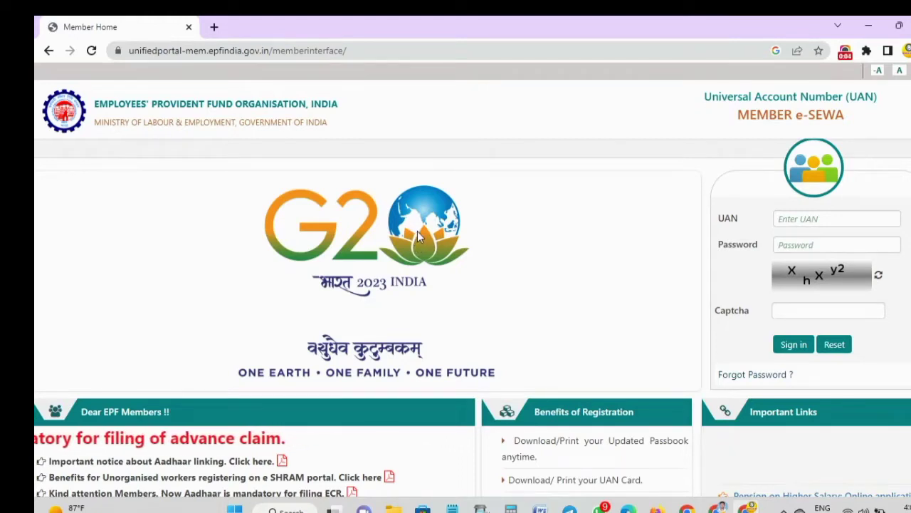
{"action": "left_click", "coordinate": [807, 222]}
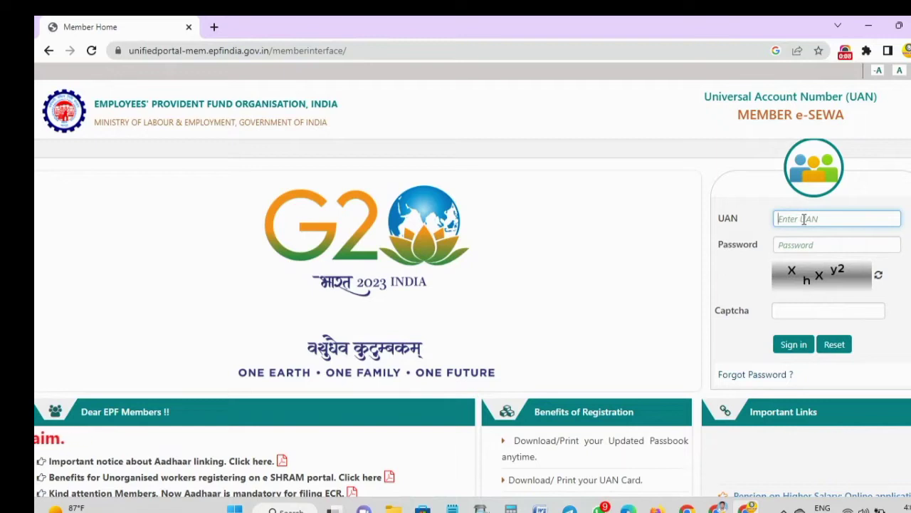
{"action": "type", "text": "10"}
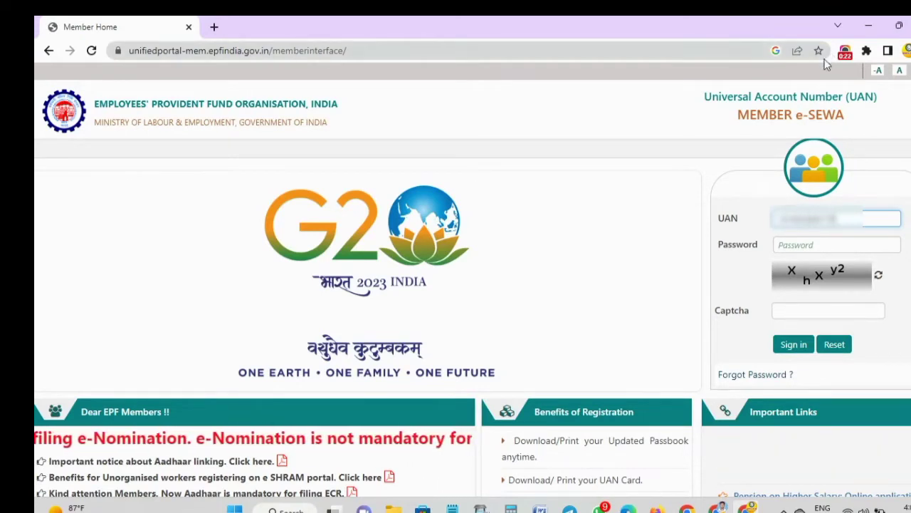
{"action": "left_click", "coordinate": [790, 244]}
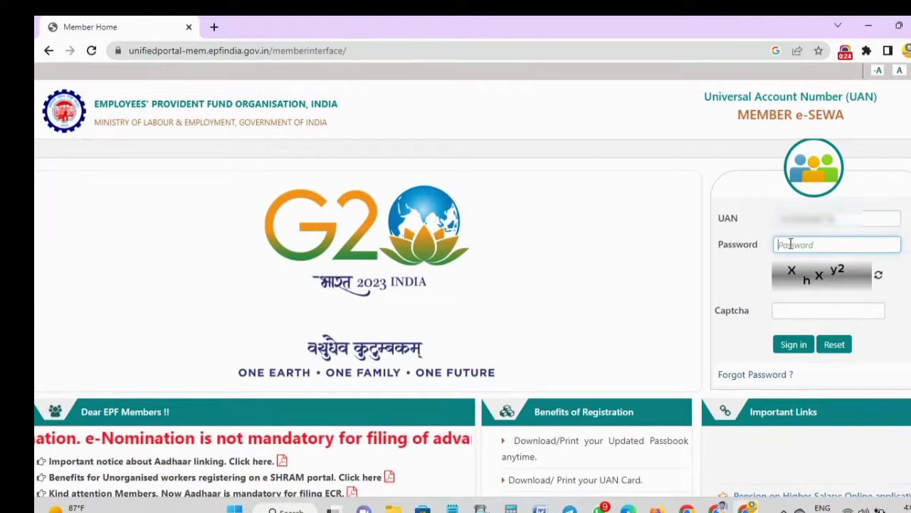
{"action": "type", "text": "•"}
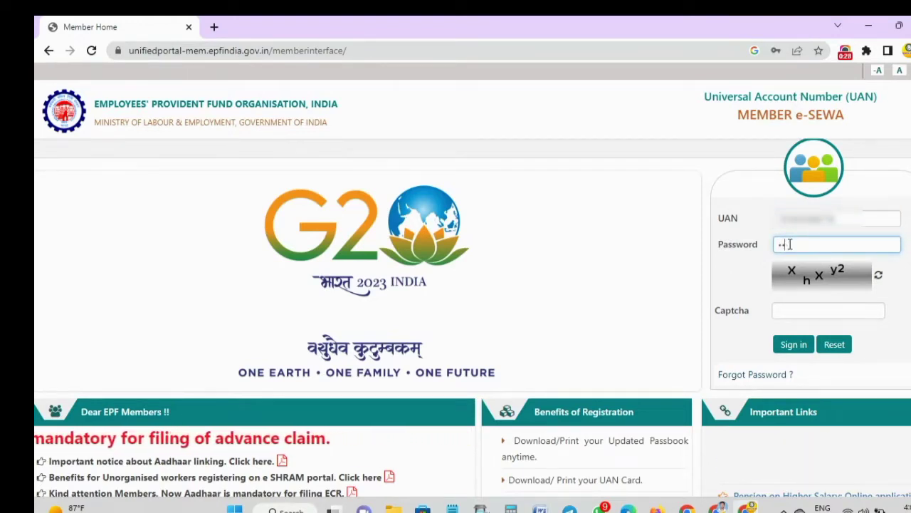
{"action": "key", "text": "BackSpace"}
{"action": "key", "text": "BackSpace"}
{"action": "type", "text": "•"}
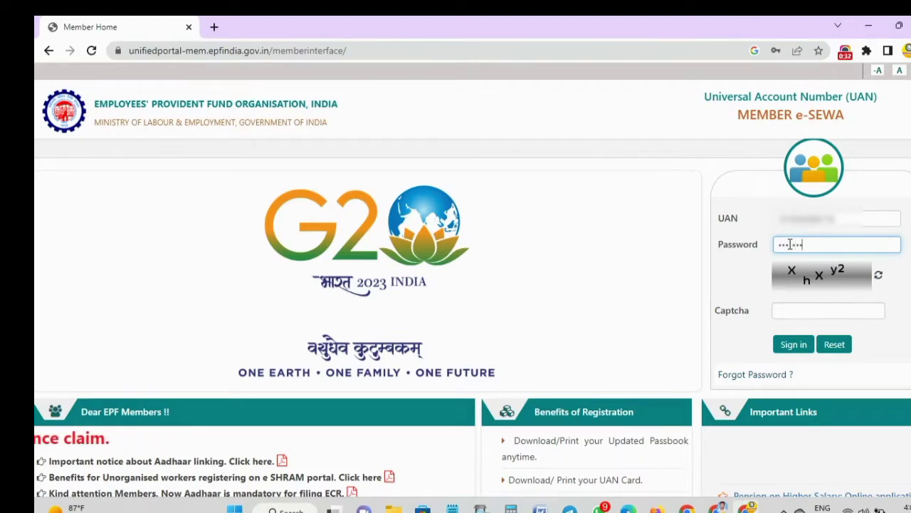
{"action": "type", "text": "••••••••••"}
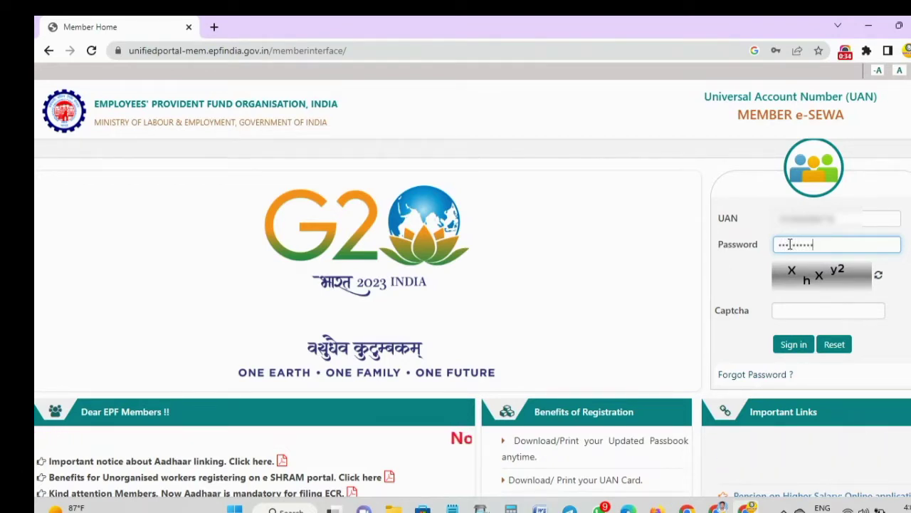
- Fill in the displayed captcha and sign in to Member e-SEWA
{"action": "key", "text": "Tab"}
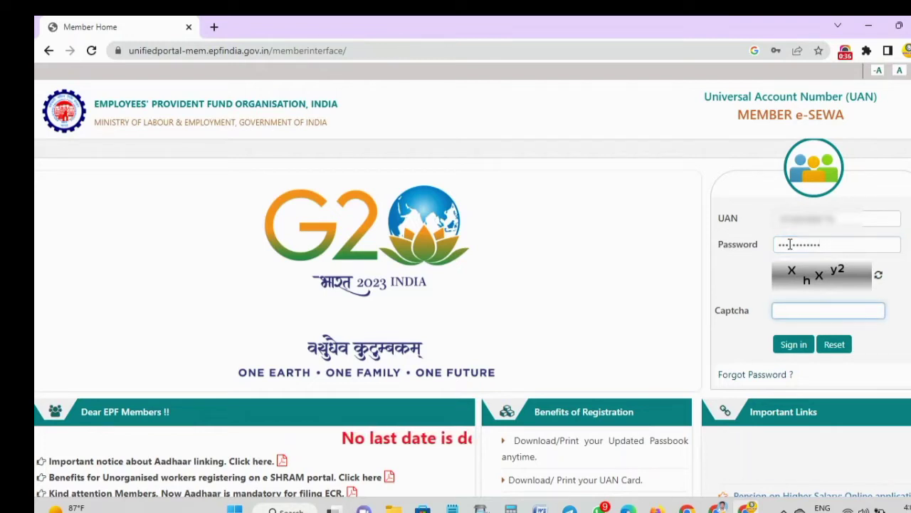
{"action": "type", "text": "H"}
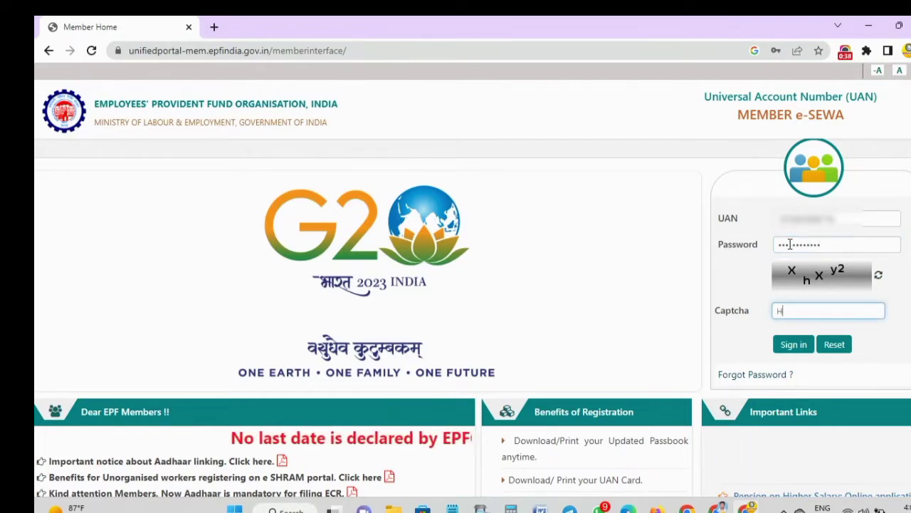
{"action": "key", "text": "BackSpace"}
{"action": "type", "text": "Xh"}
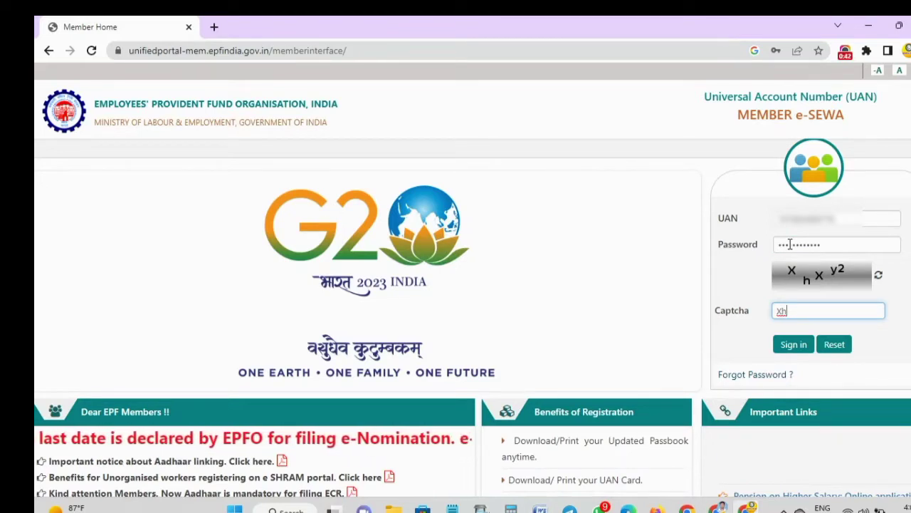
{"action": "type", "text": "X"}
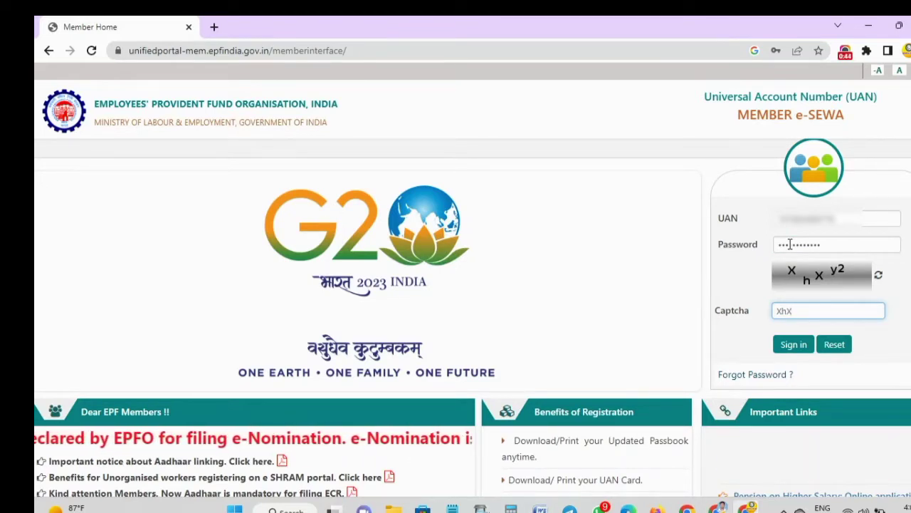
{"action": "type", "text": "y2"}
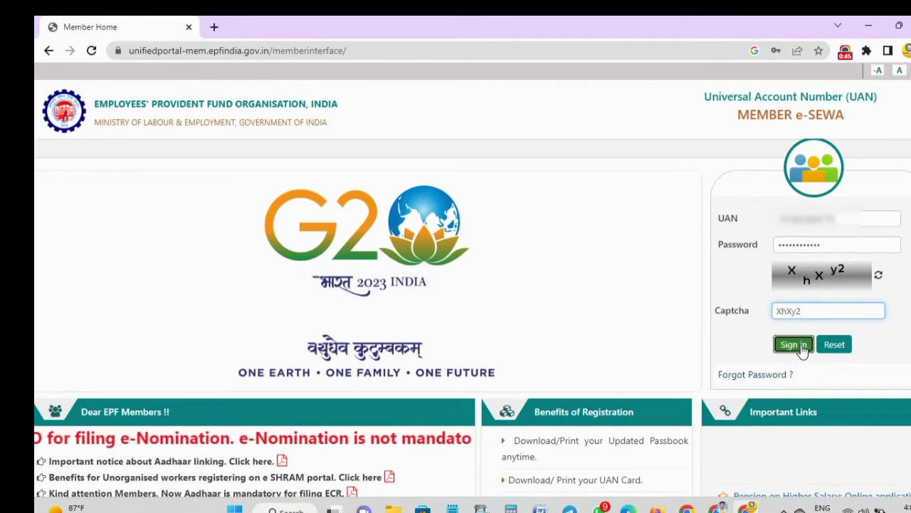
{"action": "left_click", "coordinate": [798, 348]}
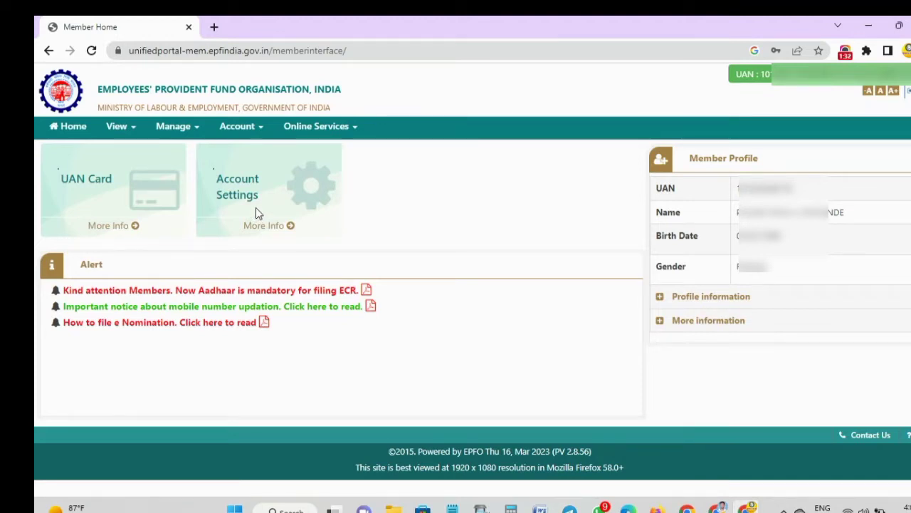
- From the member home page, look at the View menu without choosing, then open the Manage menu
{"action": "left_click", "coordinate": [134, 132]}
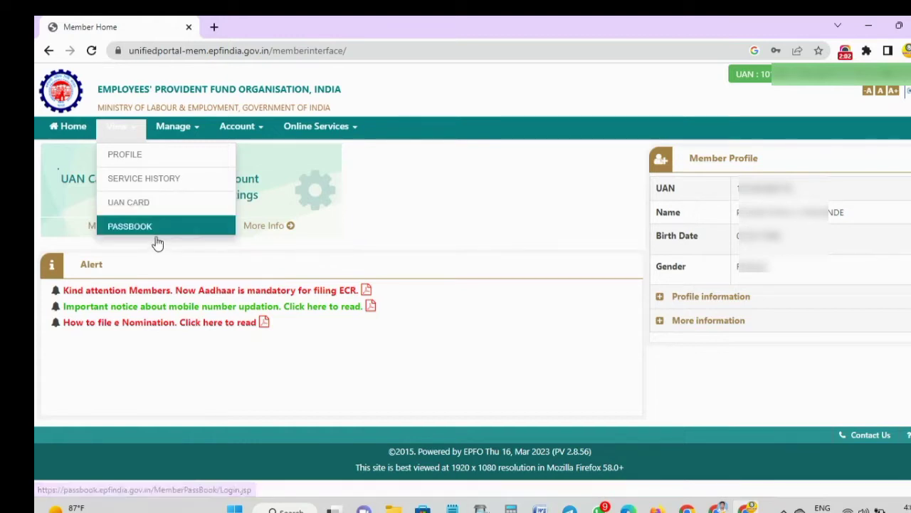
{"action": "left_click", "coordinate": [201, 261]}
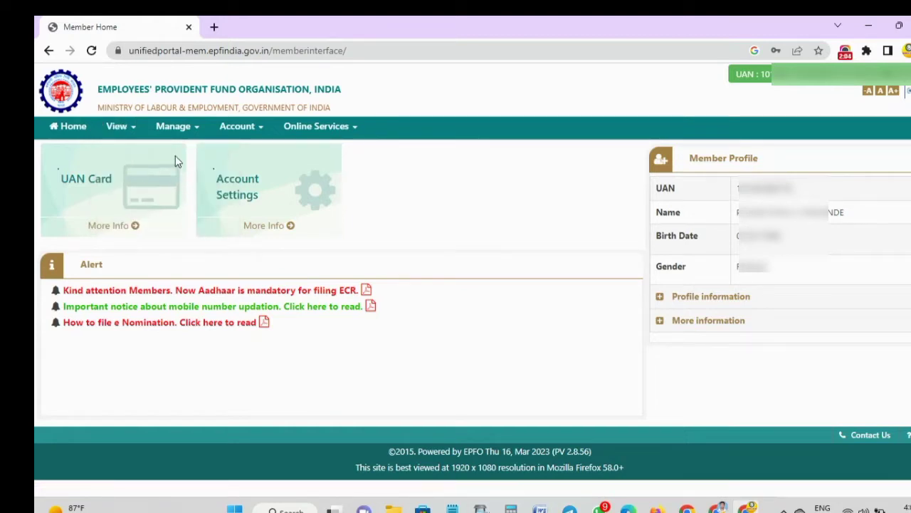
{"action": "left_click", "coordinate": [177, 132]}
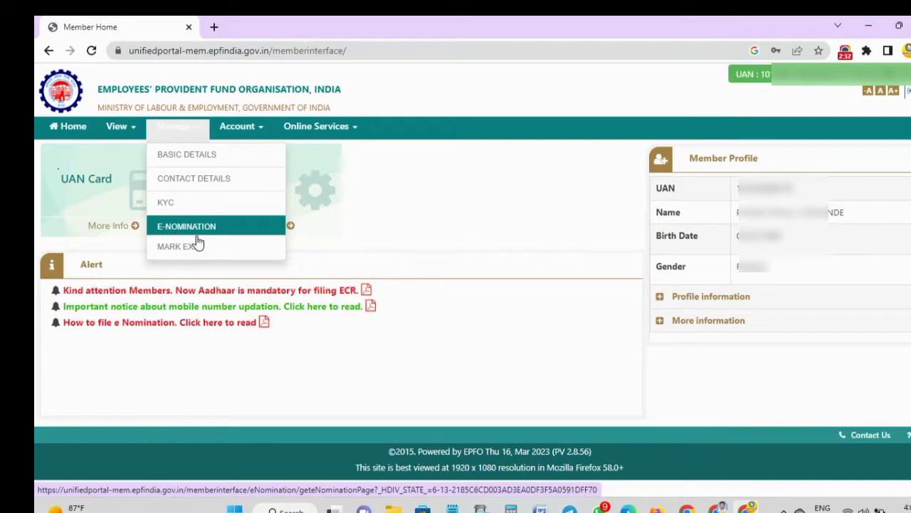
- Go to Manage > KYC to see the approved PAN and Bank documents
{"action": "left_click", "coordinate": [168, 203]}
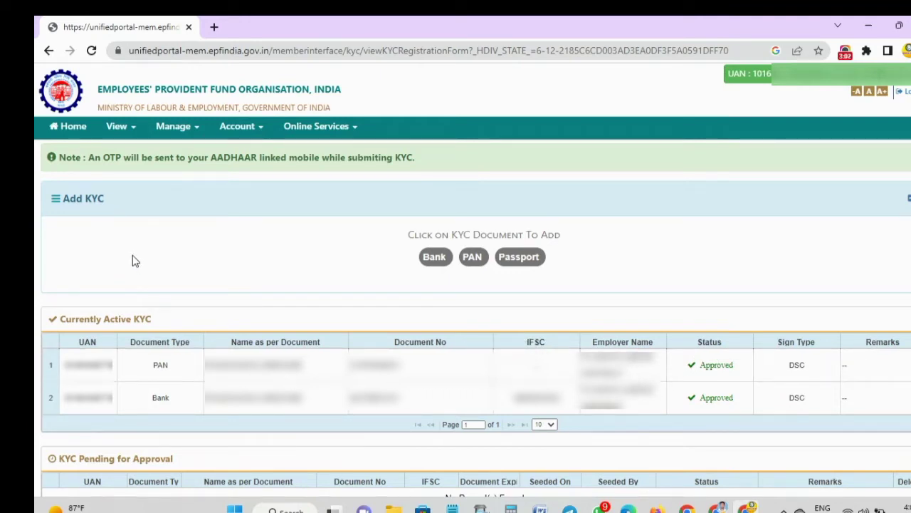
- Look through the Account and Online Services menus, then launch View > Passbook in a new tab
{"action": "left_click", "coordinate": [237, 131]}
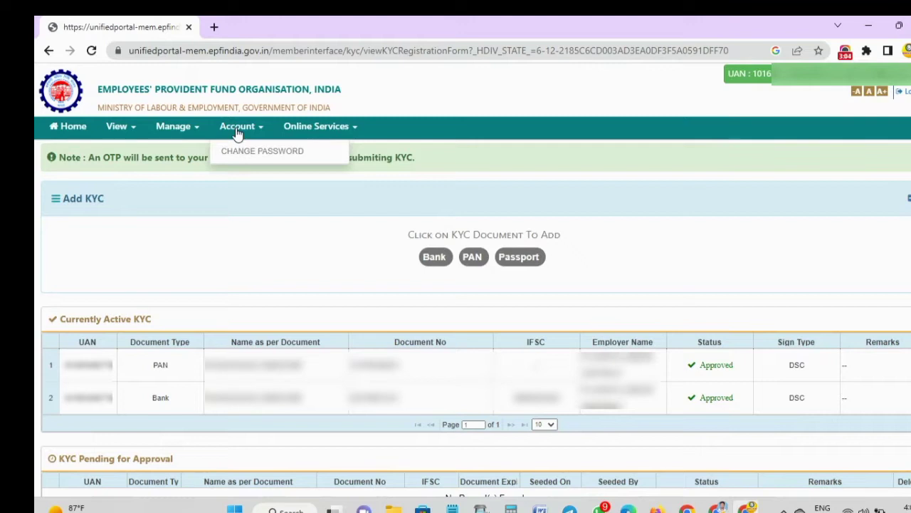
{"action": "left_click", "coordinate": [196, 206]}
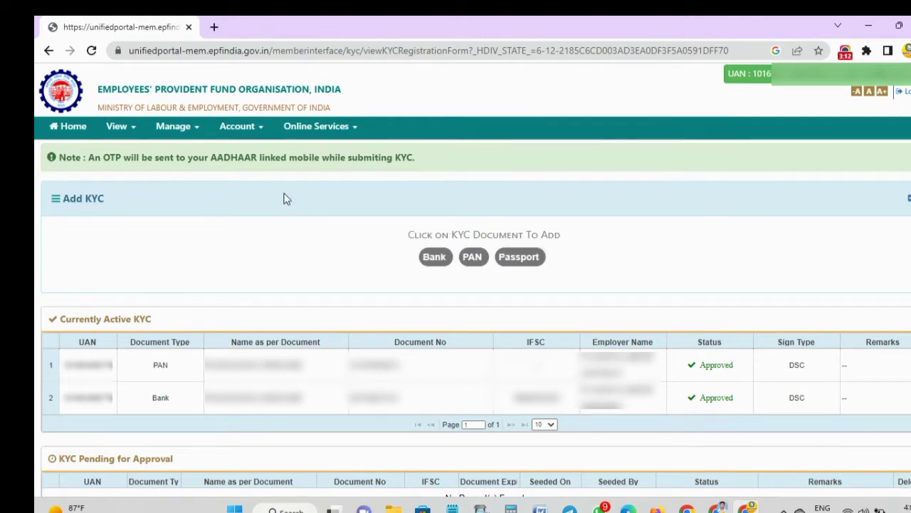
{"action": "left_click", "coordinate": [254, 126]}
{"action": "mouse_move", "coordinate": [339, 137]}
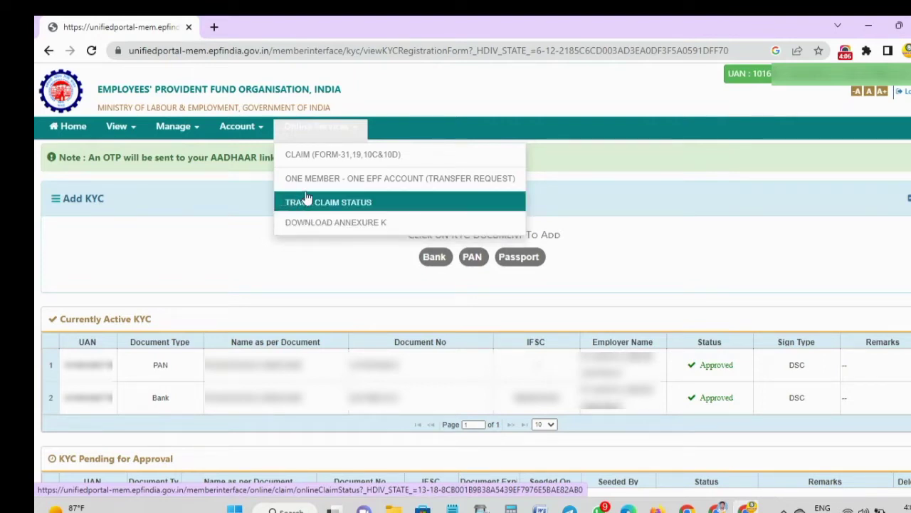
{"action": "left_click", "coordinate": [244, 188]}
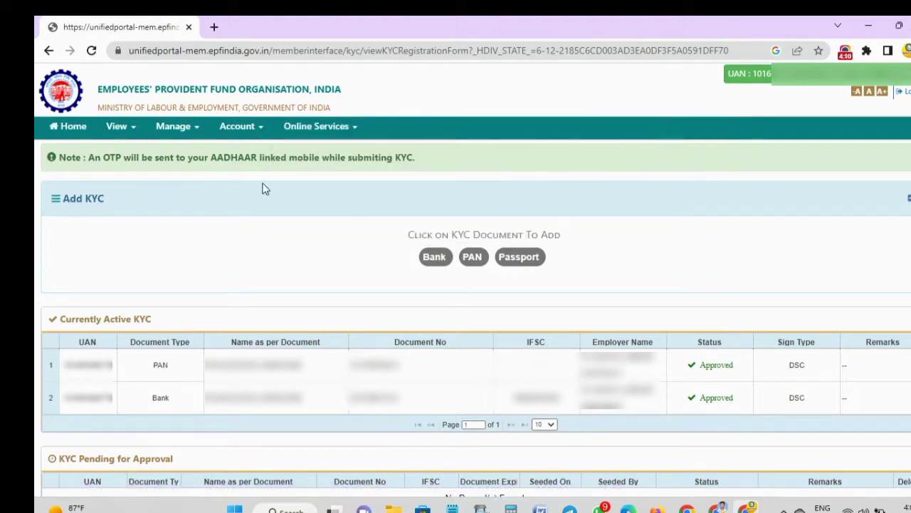
{"action": "left_click", "coordinate": [304, 135]}
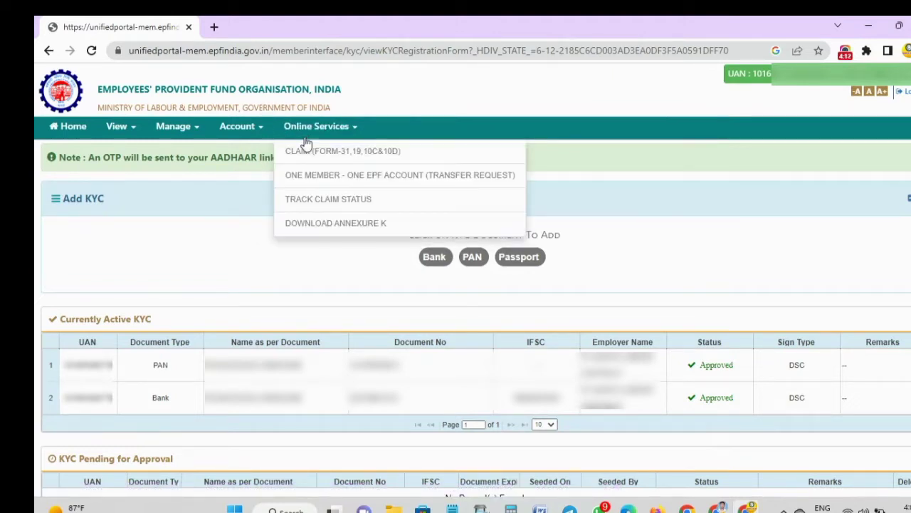
{"action": "left_click", "coordinate": [235, 209]}
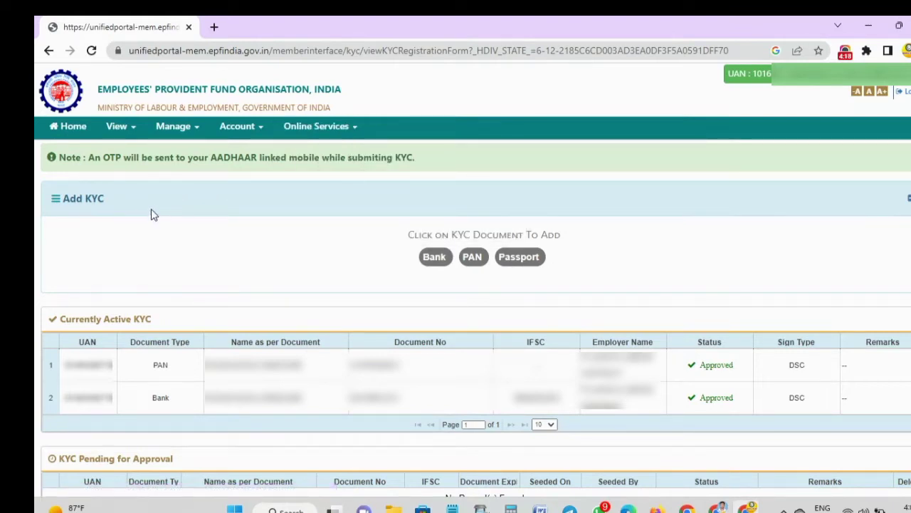
{"action": "left_click", "coordinate": [125, 131]}
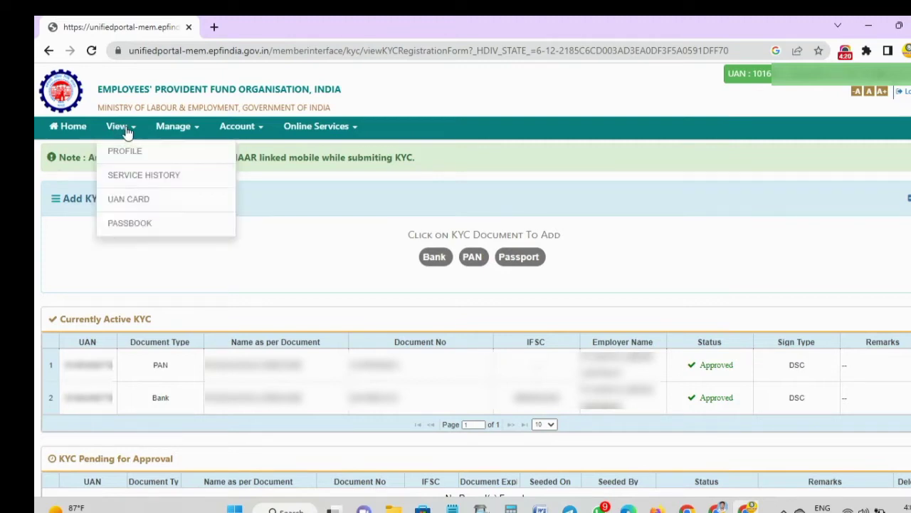
{"action": "left_click", "coordinate": [125, 226]}
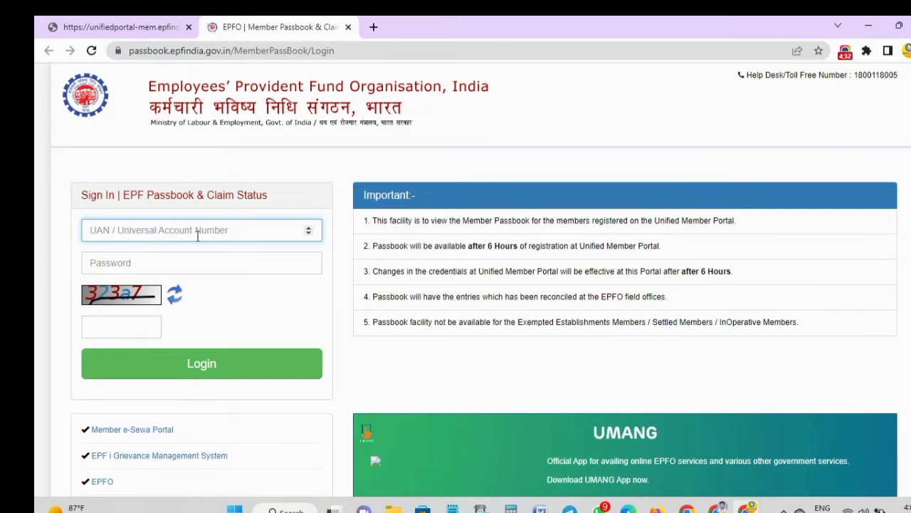
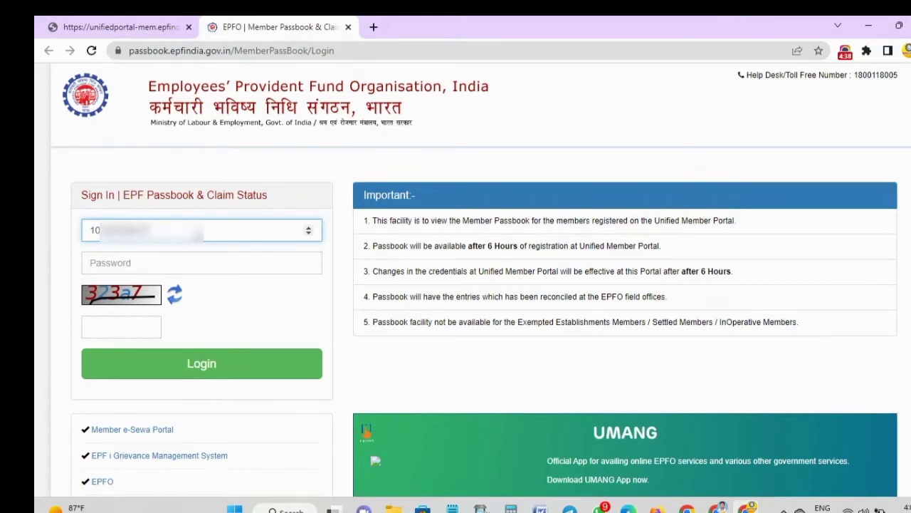
- Submit the passbook login with UAN, password and captcha; it fails with 'Invalid Captcha code!'
{"action": "left_click", "coordinate": [190, 262]}
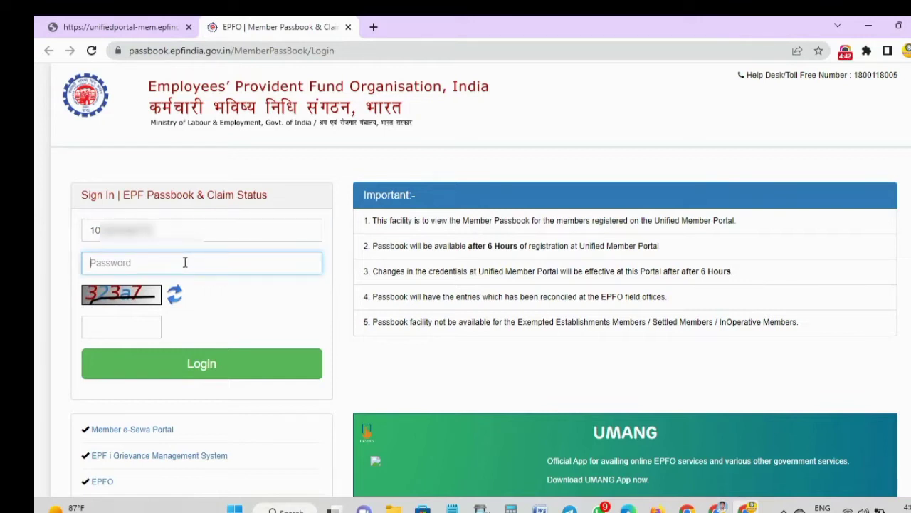
{"action": "type", "text": "••••••••••"}
{"action": "key", "text": "Tab"}
{"action": "key", "text": "Tab"}
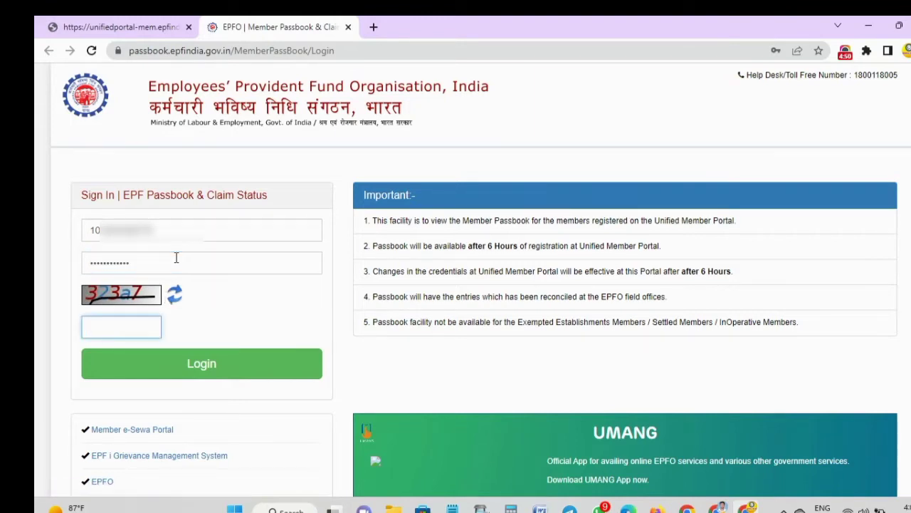
{"action": "type", "text": "323a7"}
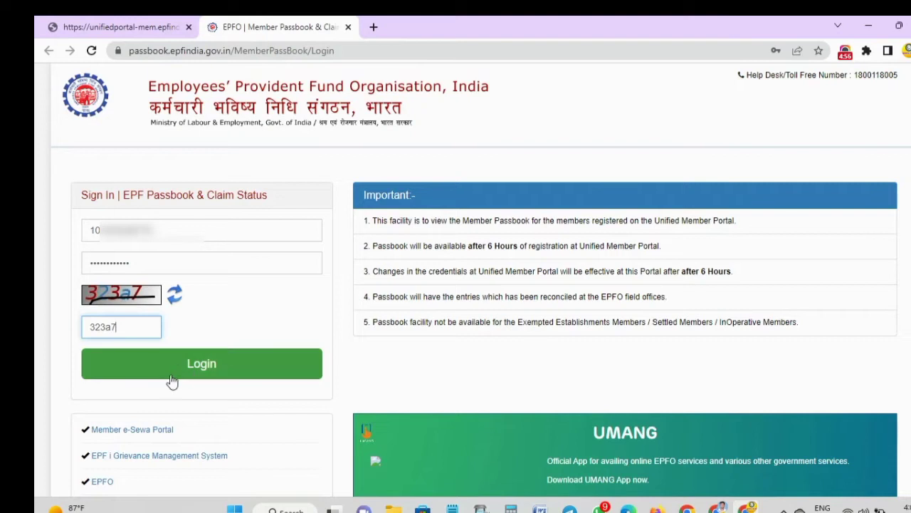
{"action": "left_click", "coordinate": [198, 374]}
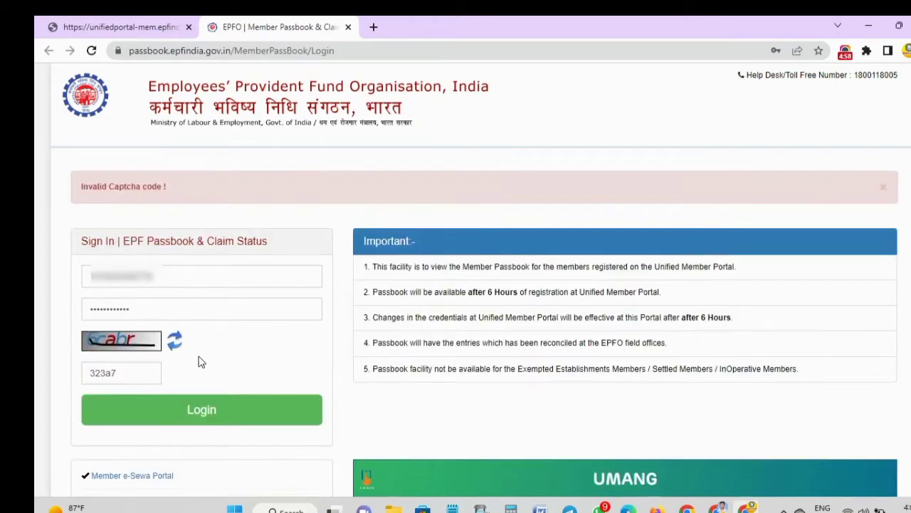
- Enter the new captcha, retype the password, and log in to the passbook portal
{"action": "left_click_drag", "start_coordinate": [126, 374], "coordinate": [76, 371]}
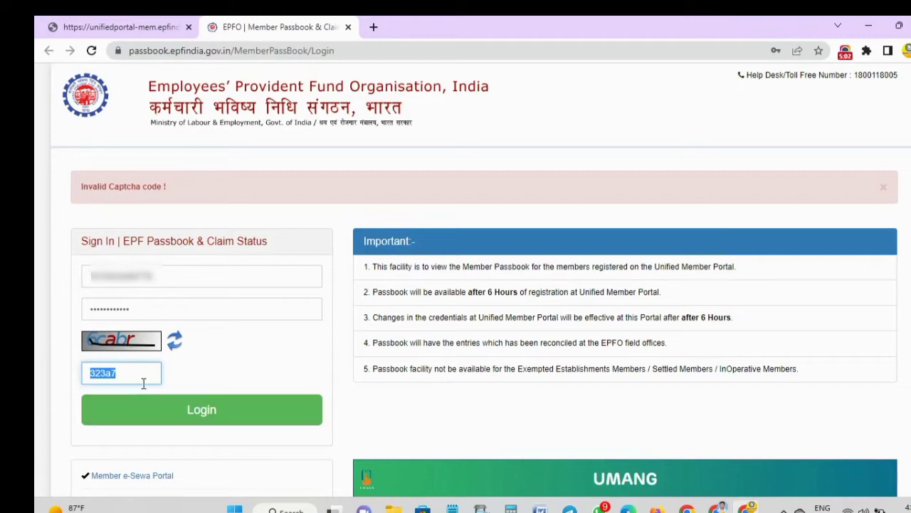
{"action": "type", "text": "6cabr"}
{"action": "double_click", "coordinate": [162, 300]}
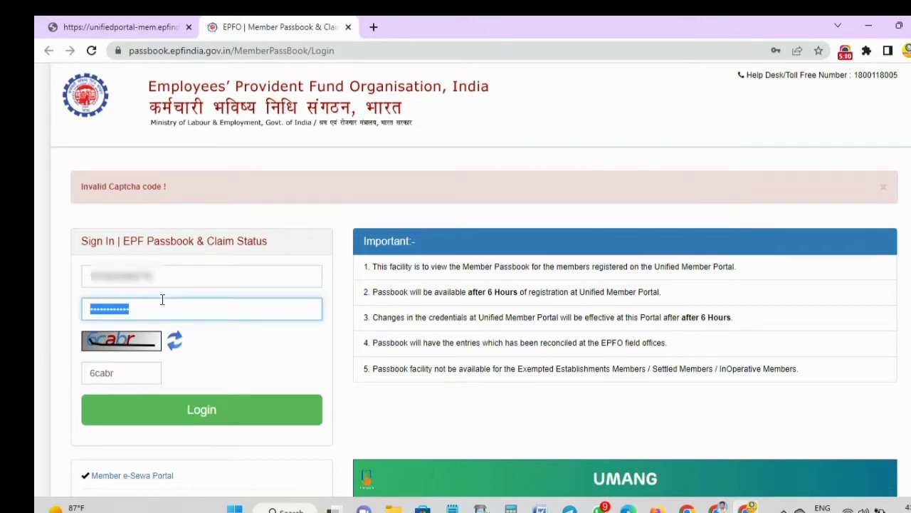
{"action": "key", "text": "BackSpace"}
{"action": "type", "text": "•••••••"}
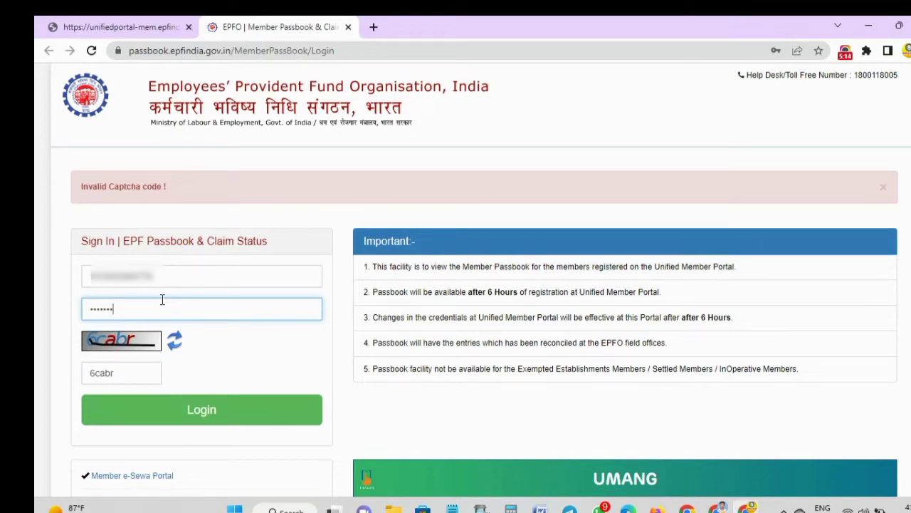
{"action": "type", "text": "••"}
{"action": "left_click", "coordinate": [198, 410]}
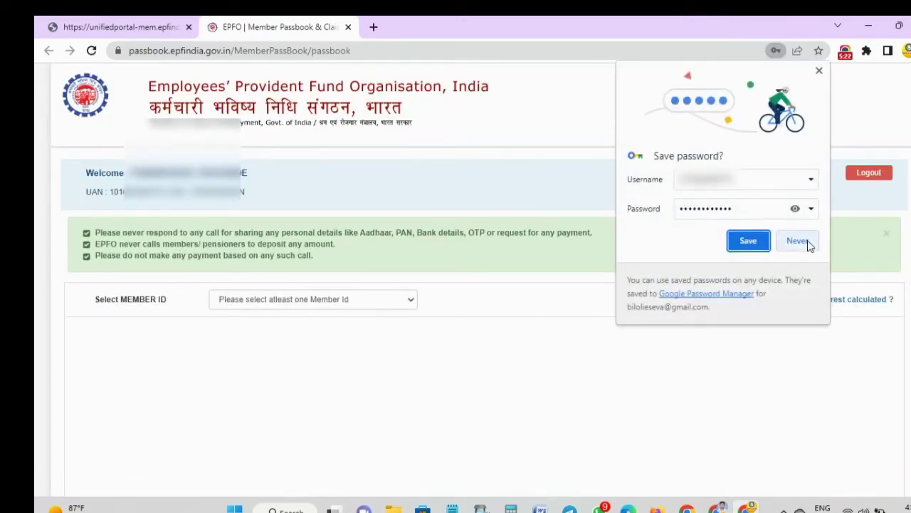
- Decline saving the password, pick the second member ID, and open its yearly passbook
{"action": "left_click", "coordinate": [801, 241]}
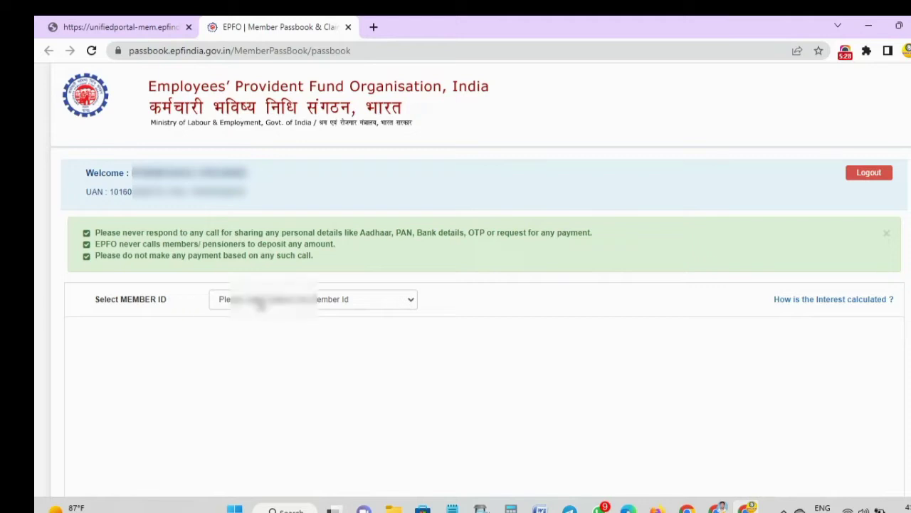
{"action": "left_click", "coordinate": [260, 303]}
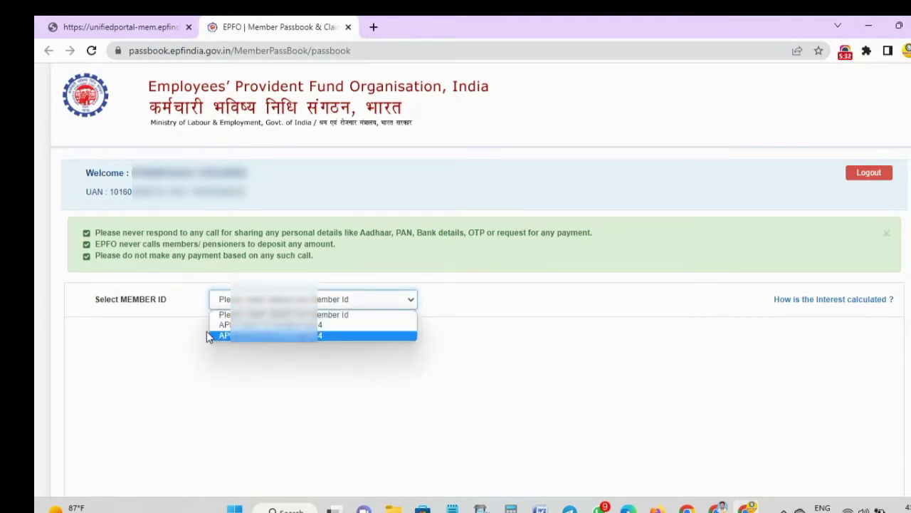
{"action": "left_click", "coordinate": [162, 318]}
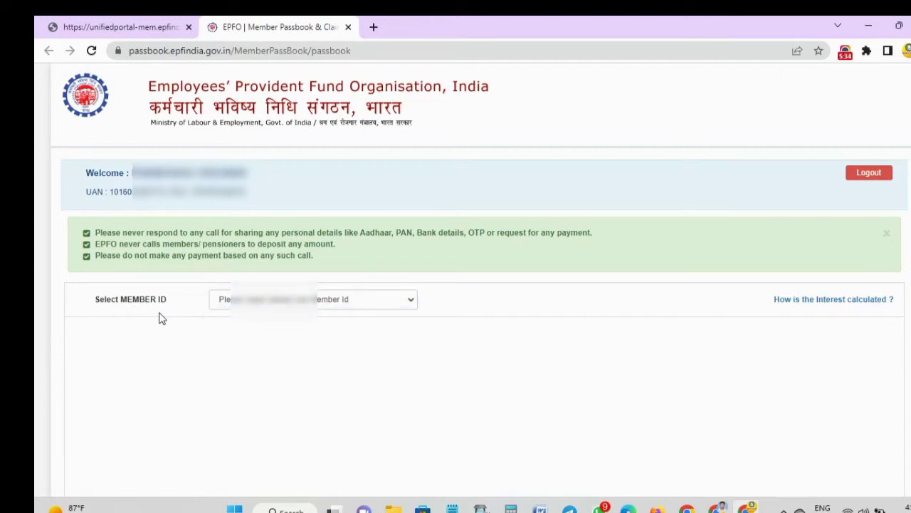
{"action": "left_click", "coordinate": [216, 298]}
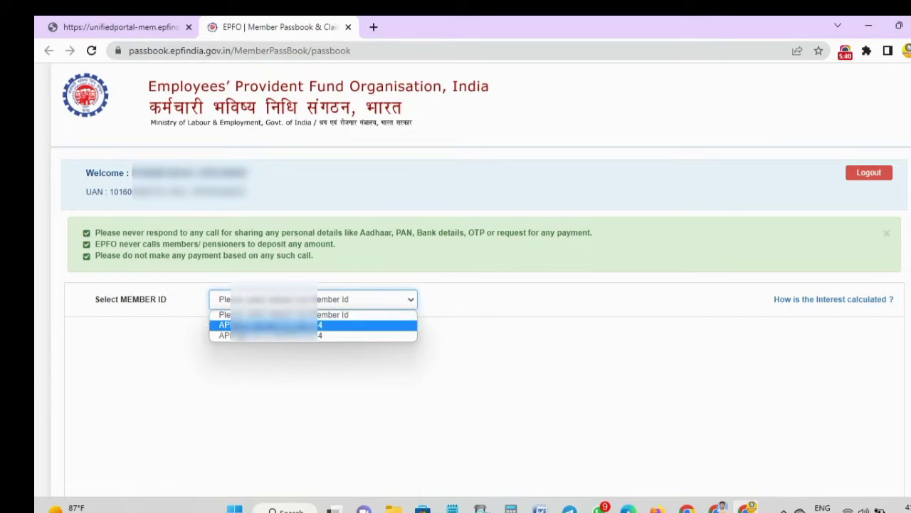
{"action": "left_click", "coordinate": [238, 325]}
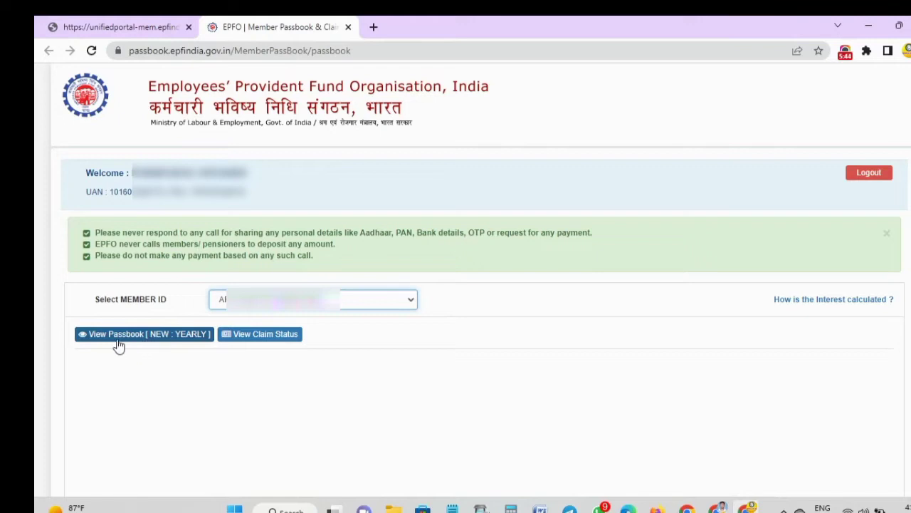
{"action": "left_click", "coordinate": [140, 332]}
- Review the 2021-2022 yearly passbook, compare it with 2020-2021, and return to 2021-2022
{"action": "left_click", "coordinate": [147, 341]}
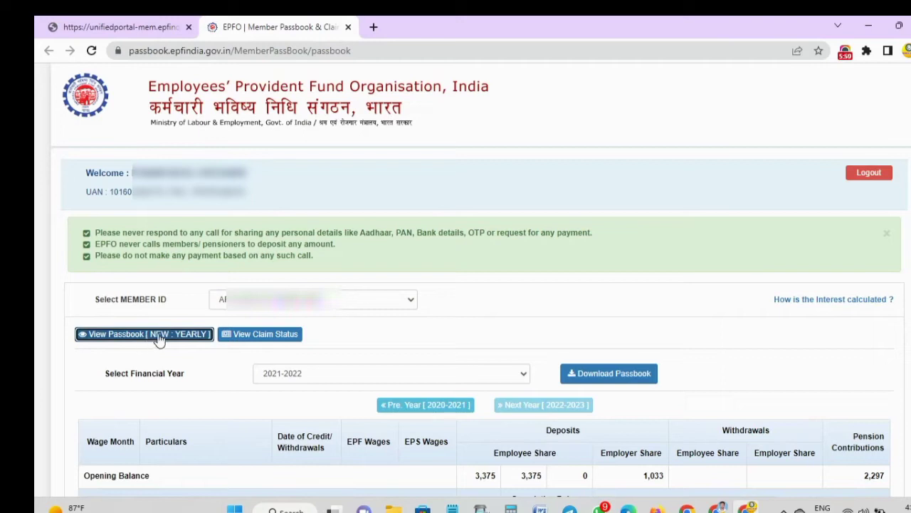
{"action": "left_click", "coordinate": [295, 378]}
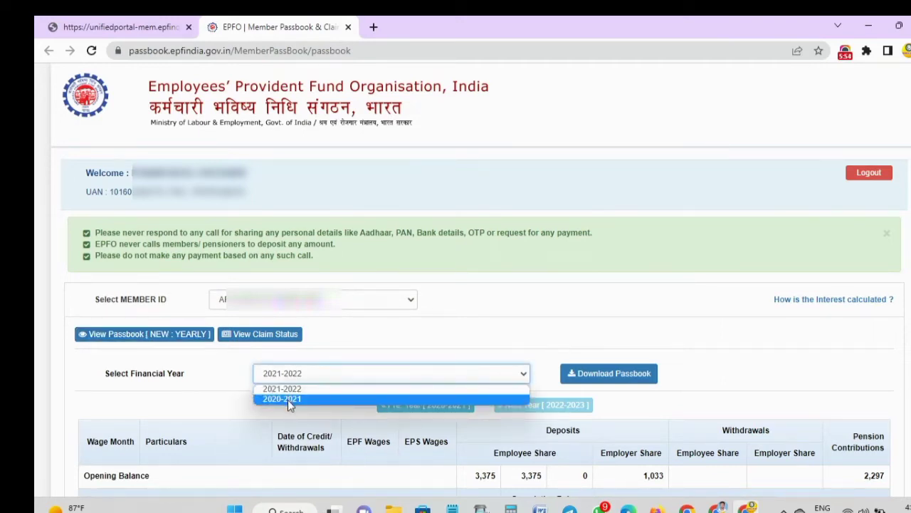
{"action": "left_click", "coordinate": [223, 384]}
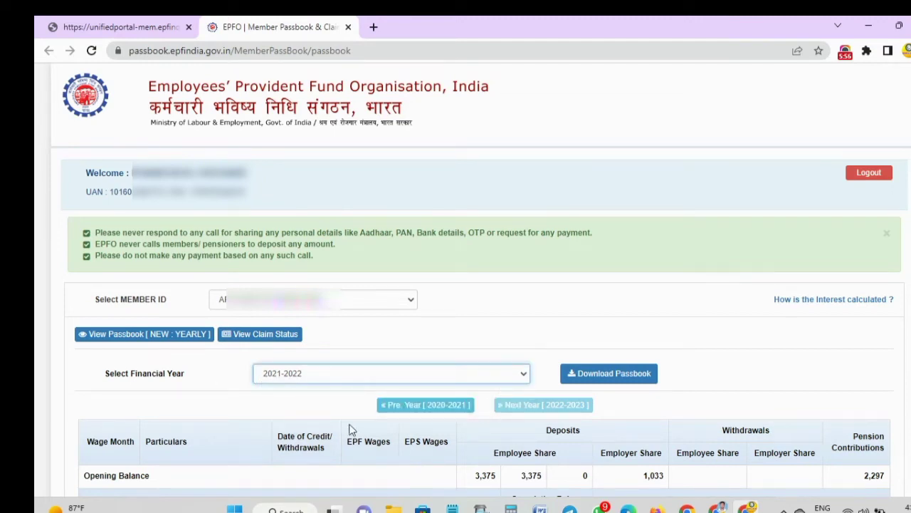
{"action": "left_click", "coordinate": [296, 376]}
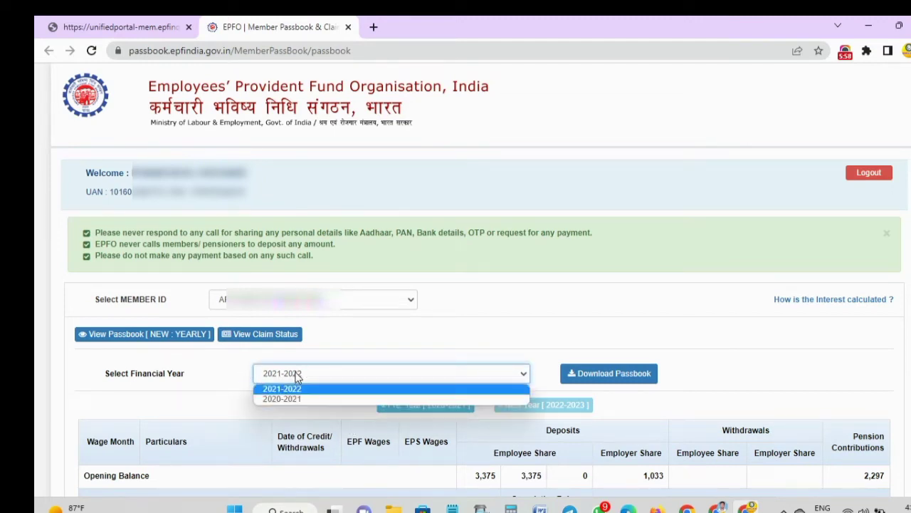
{"action": "left_click", "coordinate": [240, 391]}
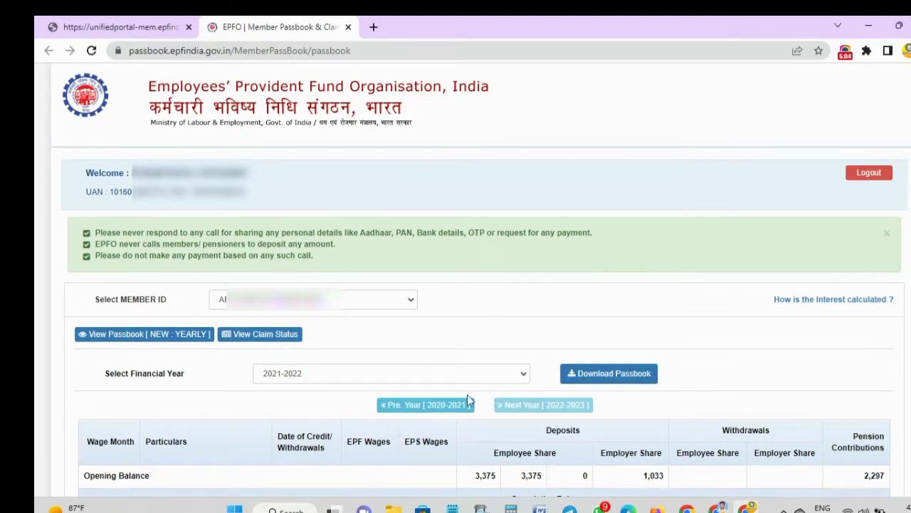
{"action": "scroll", "coordinate": [514, 403], "scroll_direction": "down", "scroll_amount": 3}
{"action": "scroll", "coordinate": [518, 412], "scroll_direction": "down", "scroll_amount": 3}
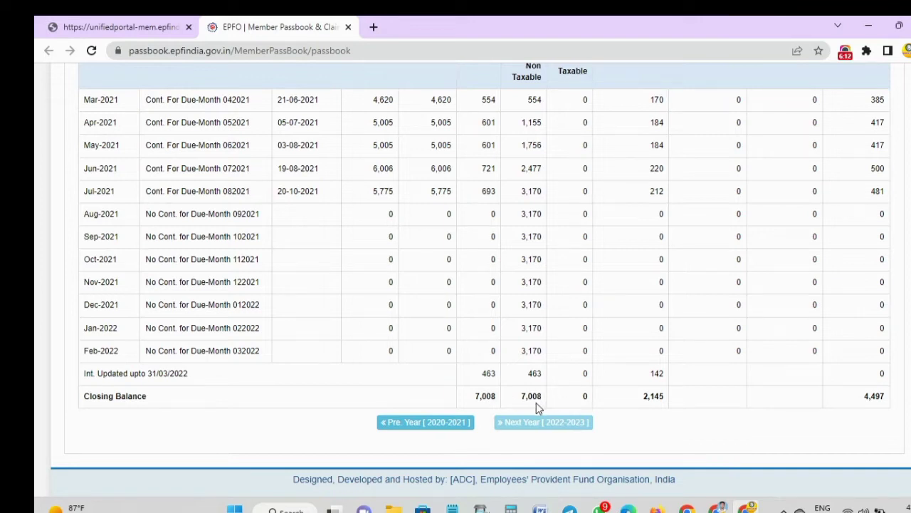
{"action": "left_click", "coordinate": [437, 423]}
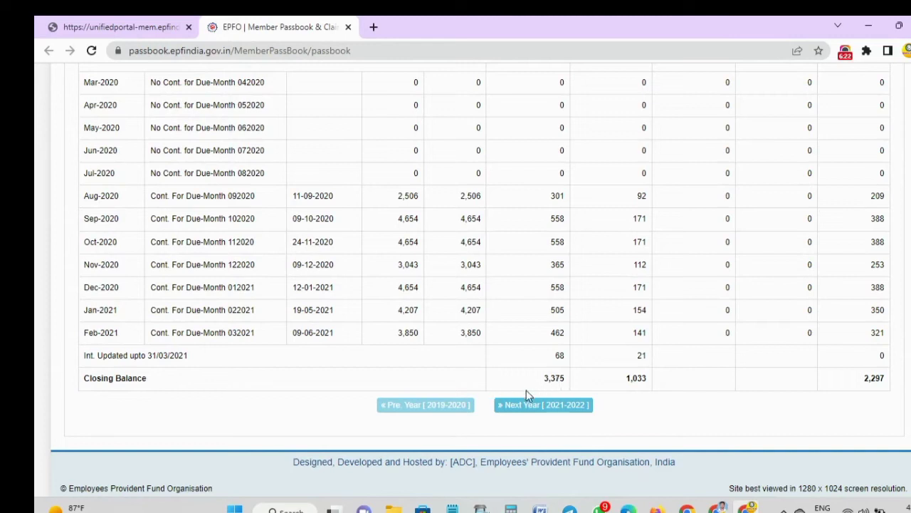
{"action": "left_click", "coordinate": [561, 402]}
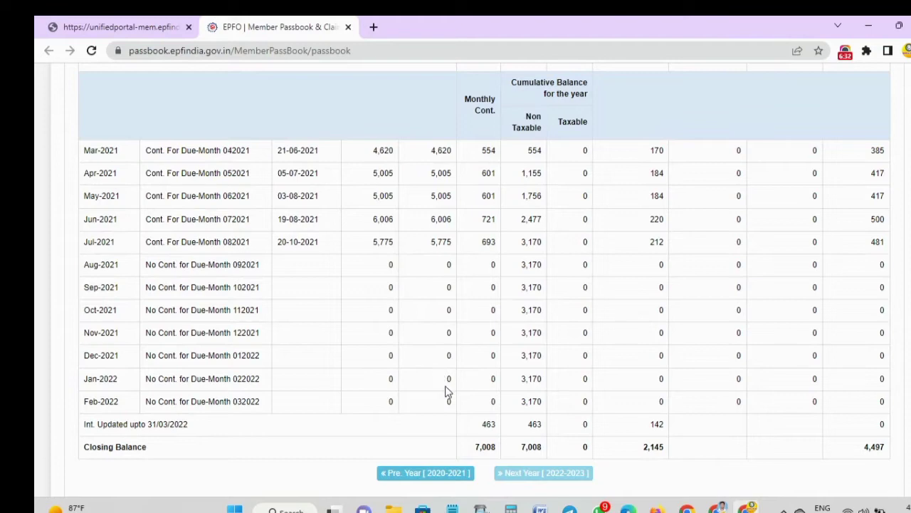
{"action": "scroll", "coordinate": [399, 373], "scroll_direction": "up", "scroll_amount": 7}
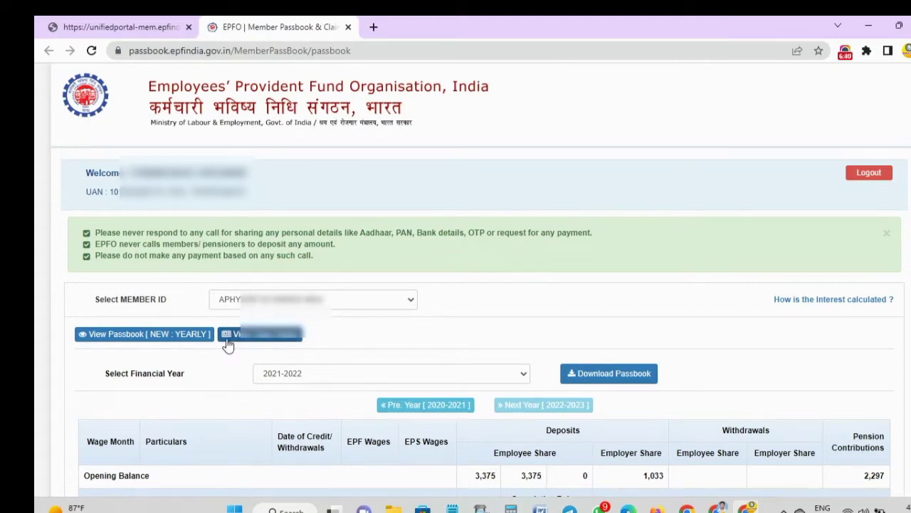
- View this member ID's claim status (no claims found), then reopen the member ID list
{"action": "left_click", "coordinate": [265, 341]}
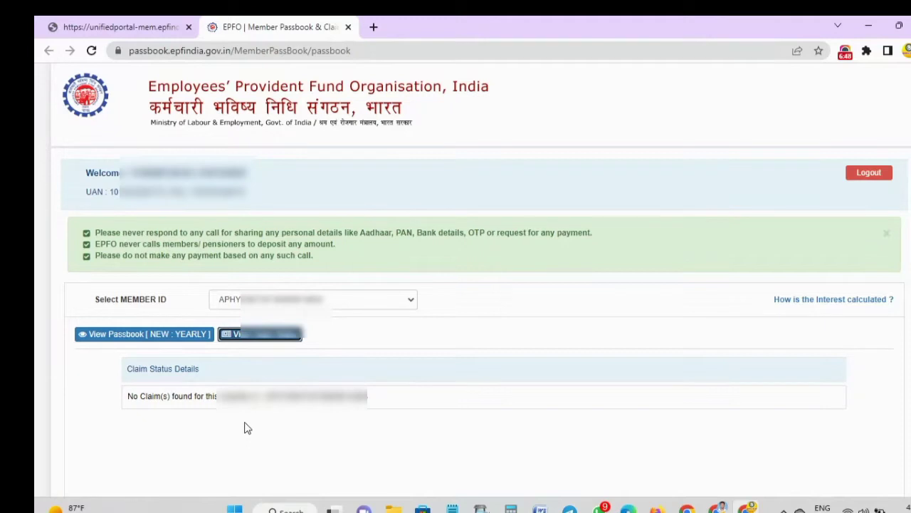
{"action": "left_click", "coordinate": [243, 300]}
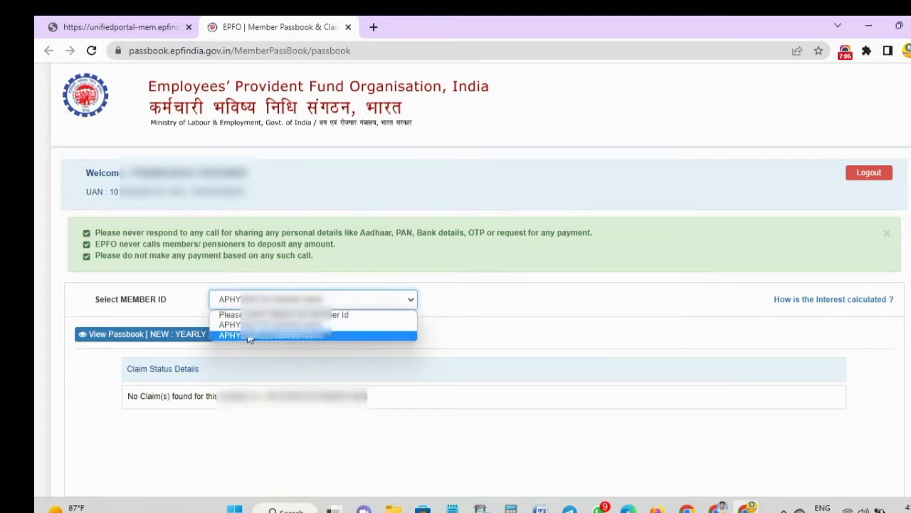
- Select the third member ID and review its 2022-2023 passbook, closing balance 11,357
{"action": "left_click", "coordinate": [248, 335]}
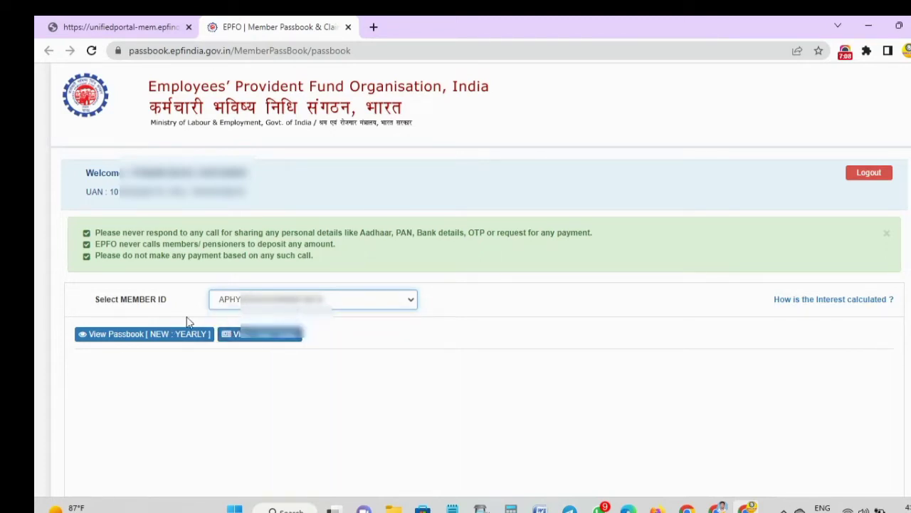
{"action": "left_click", "coordinate": [118, 340]}
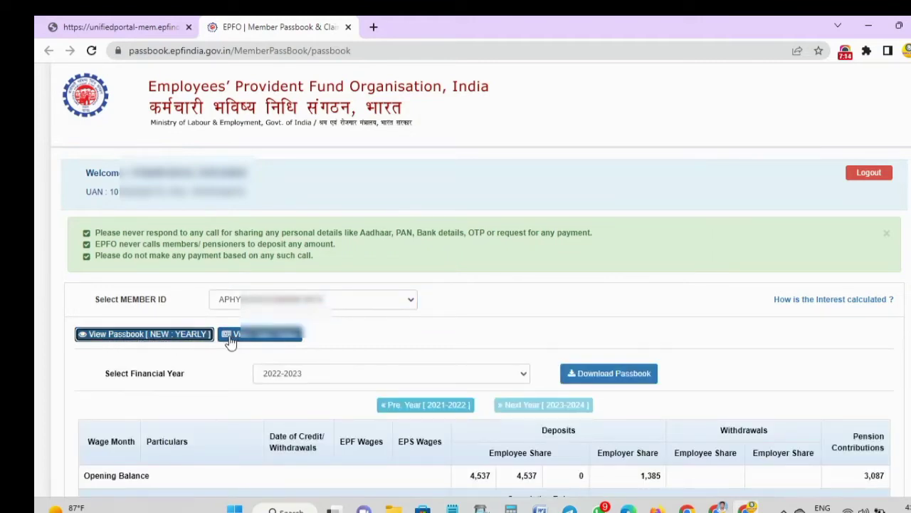
{"action": "left_click", "coordinate": [289, 374]}
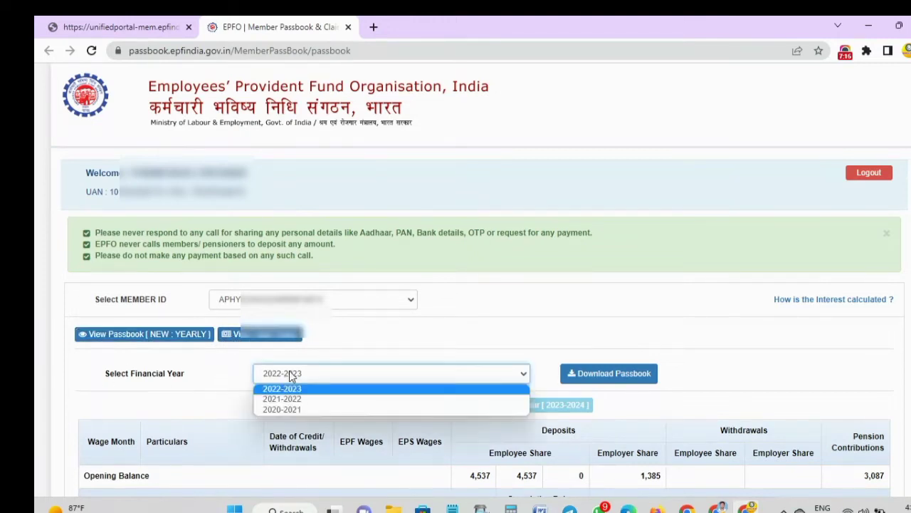
{"action": "left_click", "coordinate": [289, 371]}
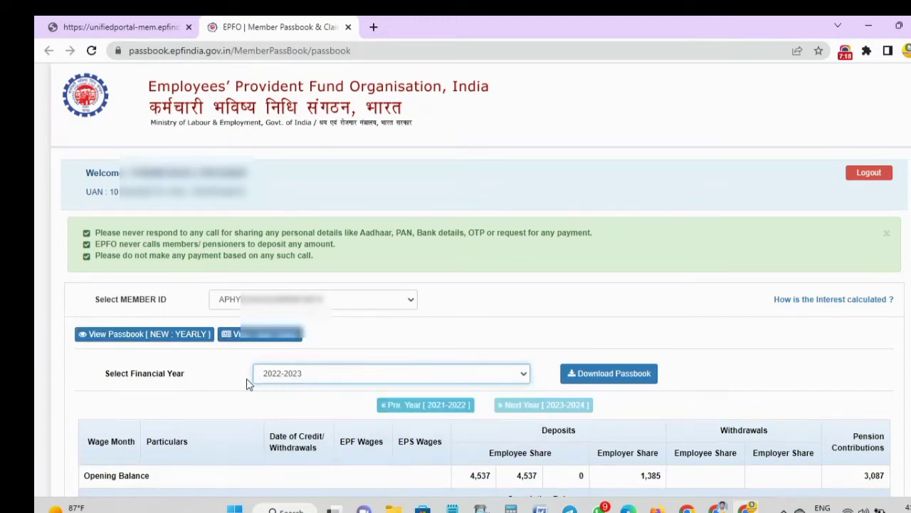
{"action": "left_click", "coordinate": [737, 402]}
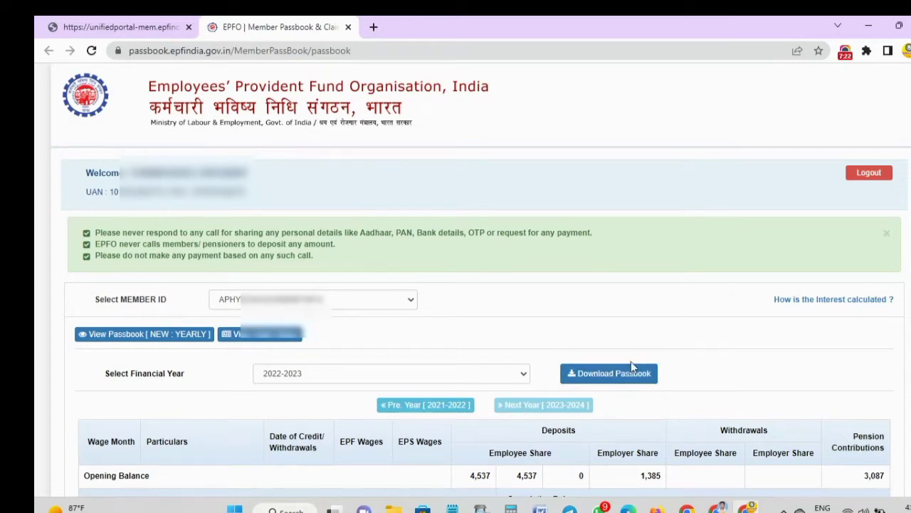
{"action": "scroll", "coordinate": [631, 361], "scroll_direction": "down", "scroll_amount": 7}
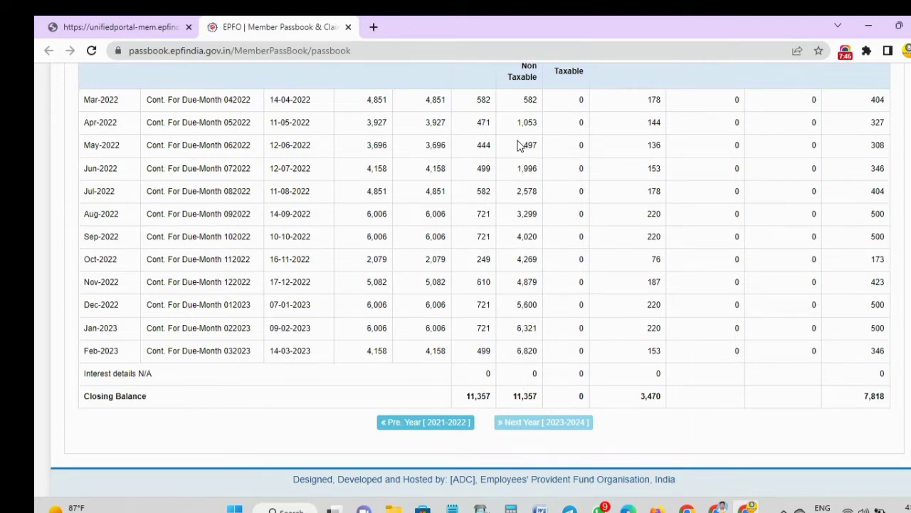
{"action": "scroll", "coordinate": [527, 142], "scroll_direction": "up", "scroll_amount": 1}
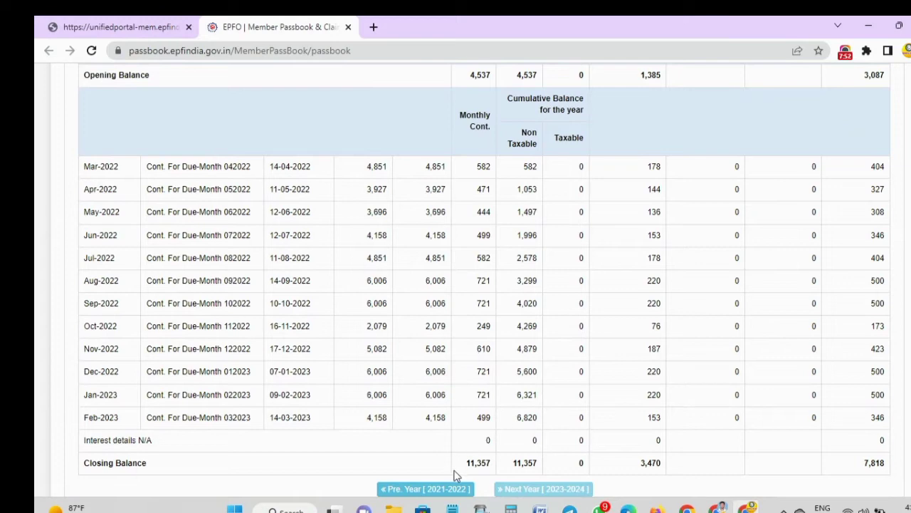
{"action": "scroll", "coordinate": [502, 455], "scroll_direction": "down", "scroll_amount": 1}
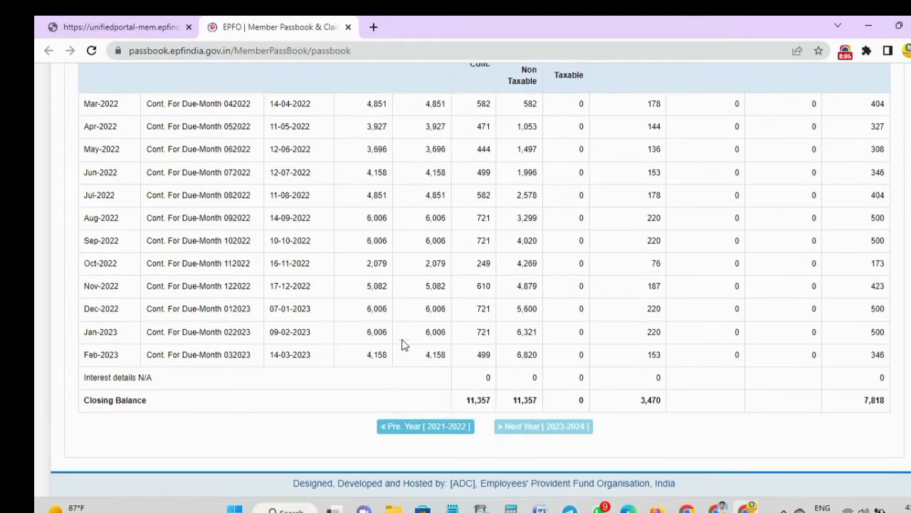
{"action": "scroll", "coordinate": [403, 345], "scroll_direction": "up", "scroll_amount": 10}
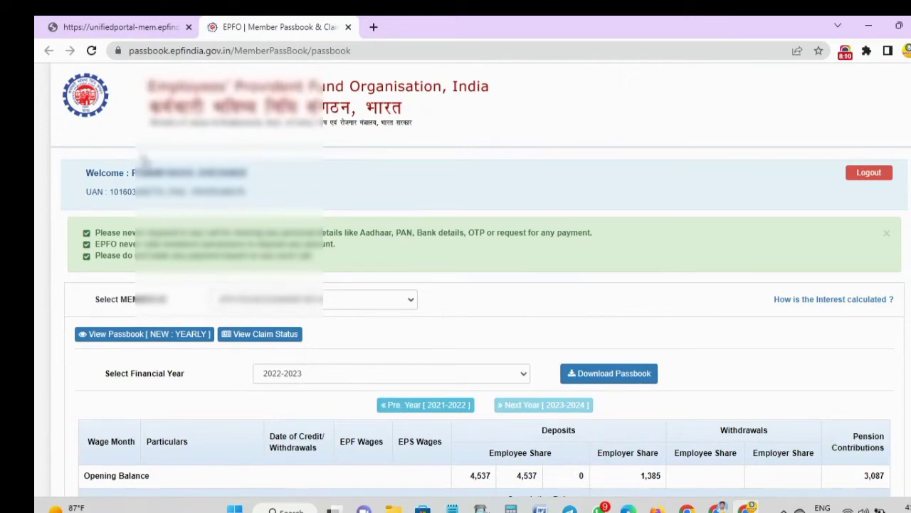
- Go back to the unified portal's Member Home page and open the Online Services menu
{"action": "left_click", "coordinate": [119, 24]}
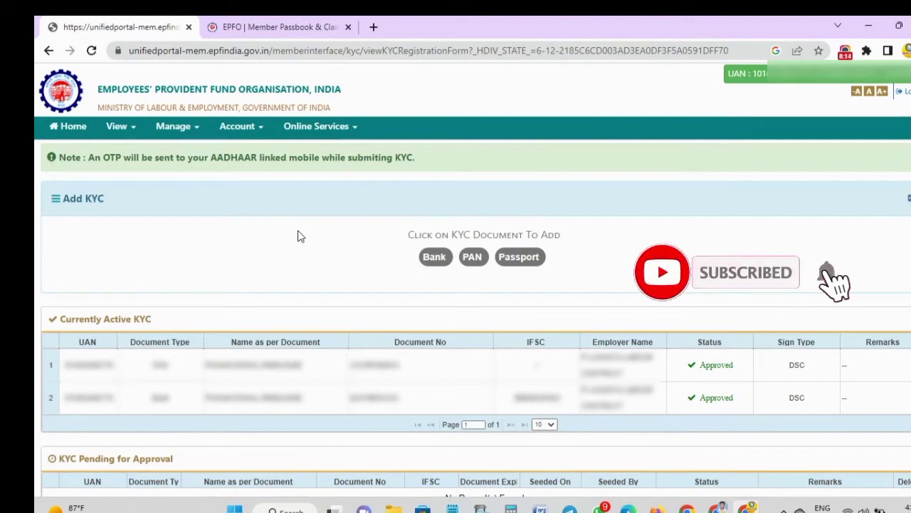
{"action": "left_click", "coordinate": [70, 133]}
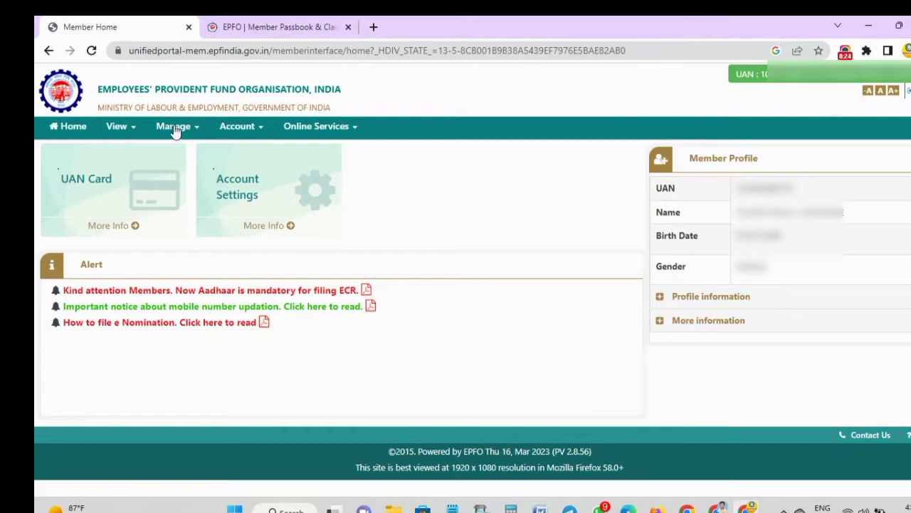
{"action": "left_click", "coordinate": [329, 130]}
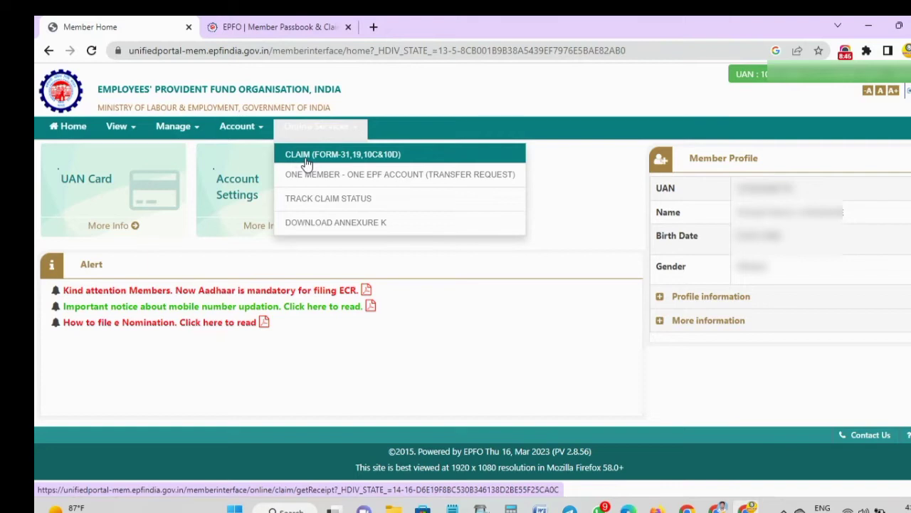
- Open the CLAIM form and verify the member's seeded bank account number
{"action": "left_click", "coordinate": [330, 161]}
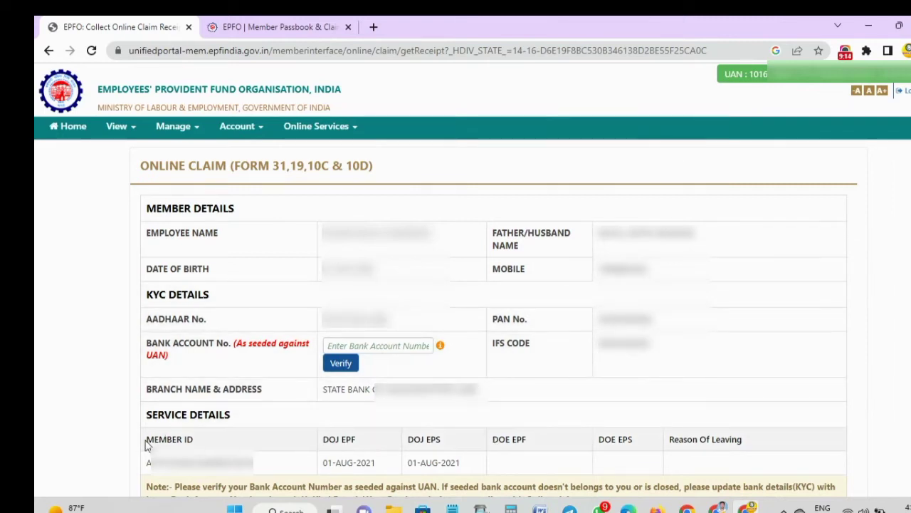
{"action": "left_click_drag", "start_coordinate": [146, 443], "coordinate": [253, 463]}
{"action": "left_click", "coordinate": [256, 465]}
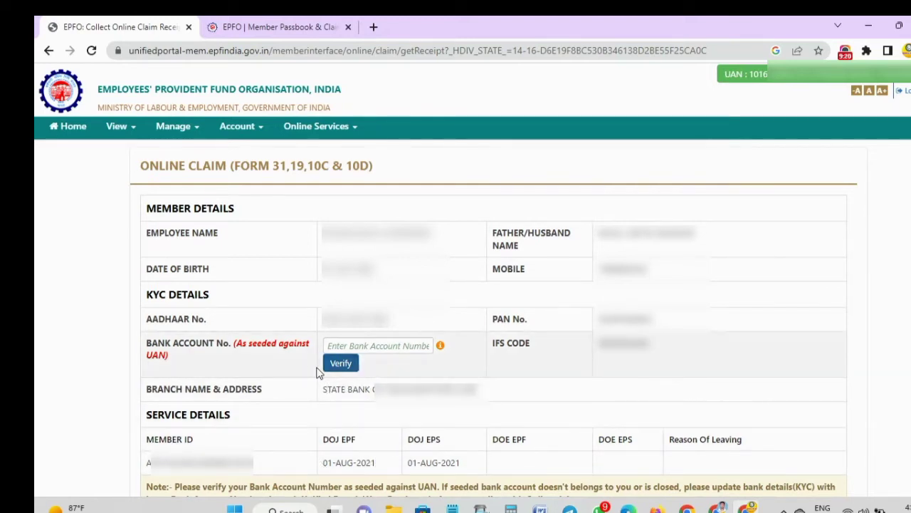
{"action": "left_click", "coordinate": [360, 345]}
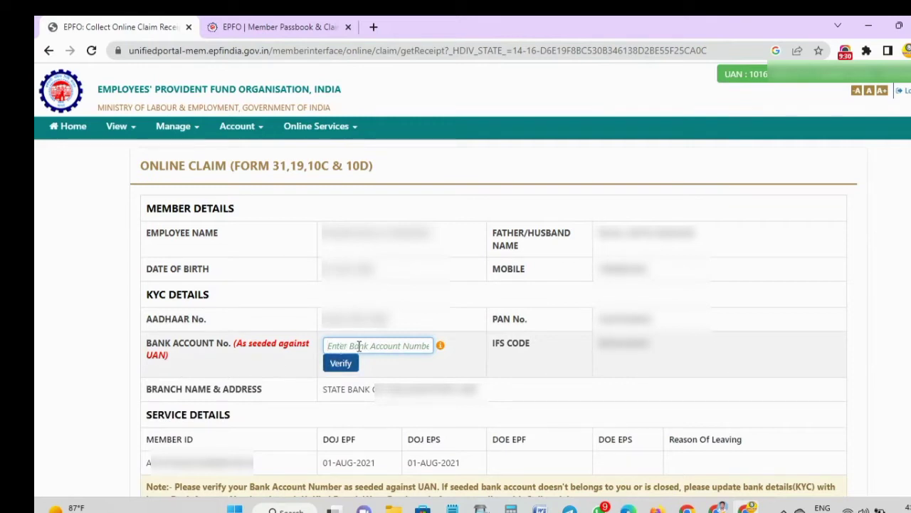
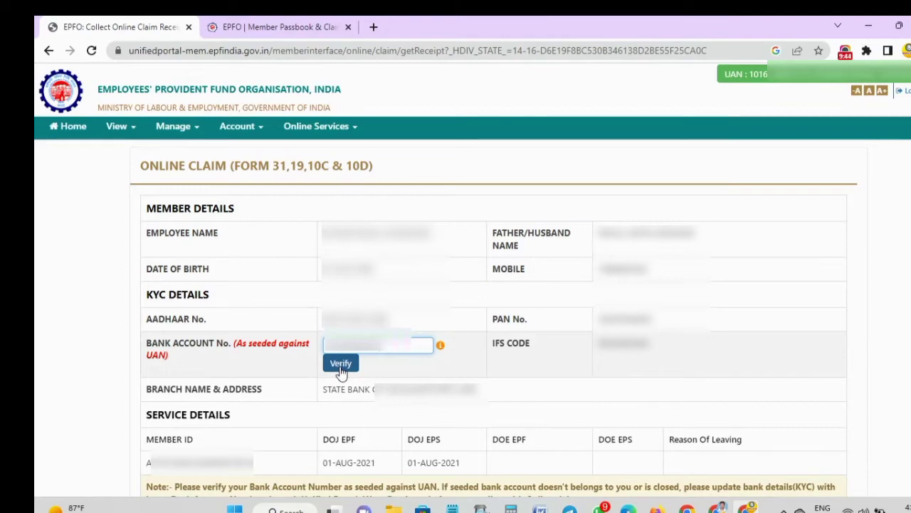
{"action": "left_click", "coordinate": [341, 364]}
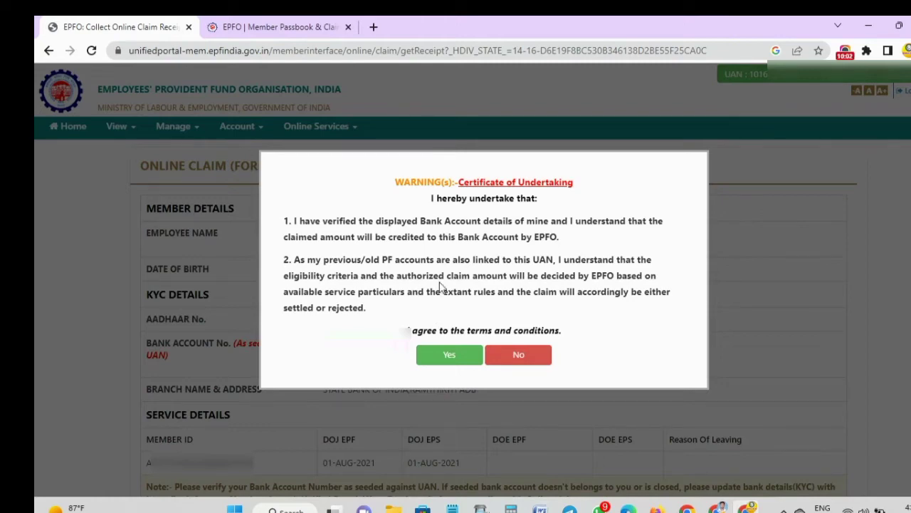
- Agree to the Certificate of Undertaking and scroll down to Proceed For Online Claim
{"action": "left_click", "coordinate": [457, 362]}
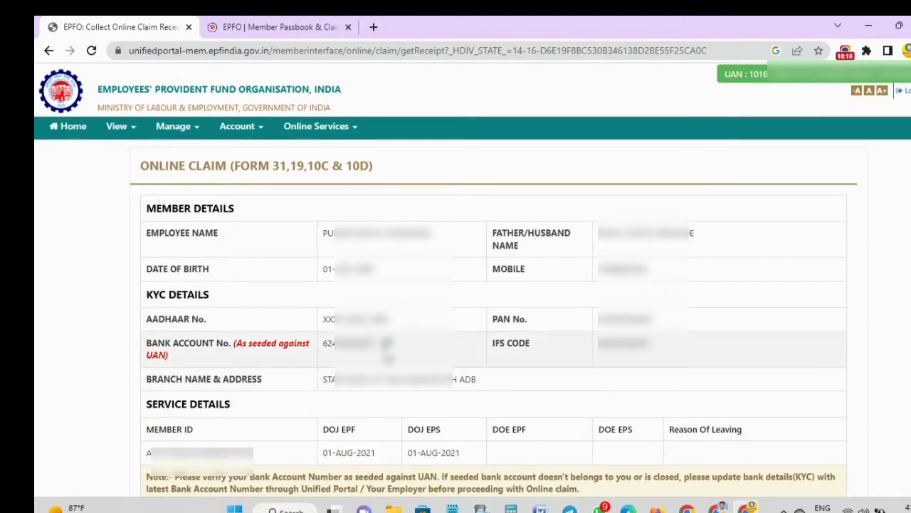
{"action": "scroll", "coordinate": [509, 358], "scroll_direction": "down", "scroll_amount": 3}
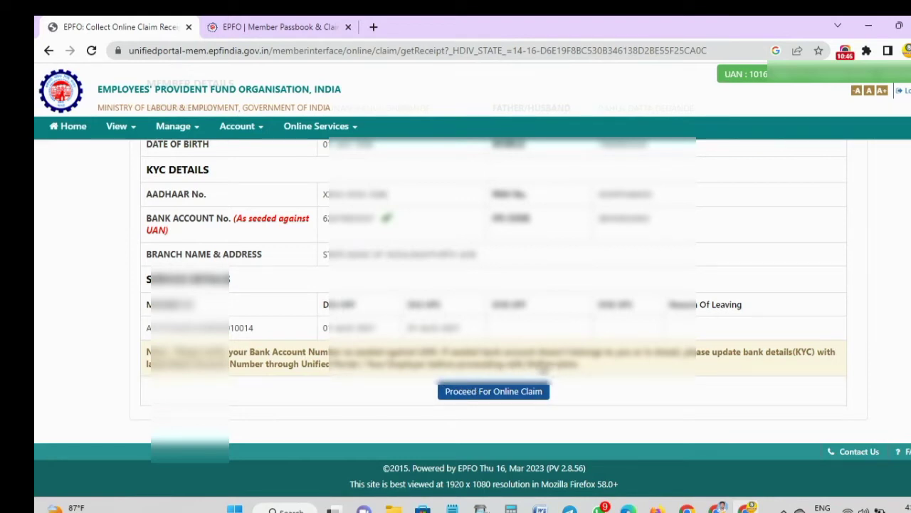
- Proceed to the online claim with PF ADVANCE (FORM-31) as claim type and the employment service selected
{"action": "left_click", "coordinate": [484, 393]}
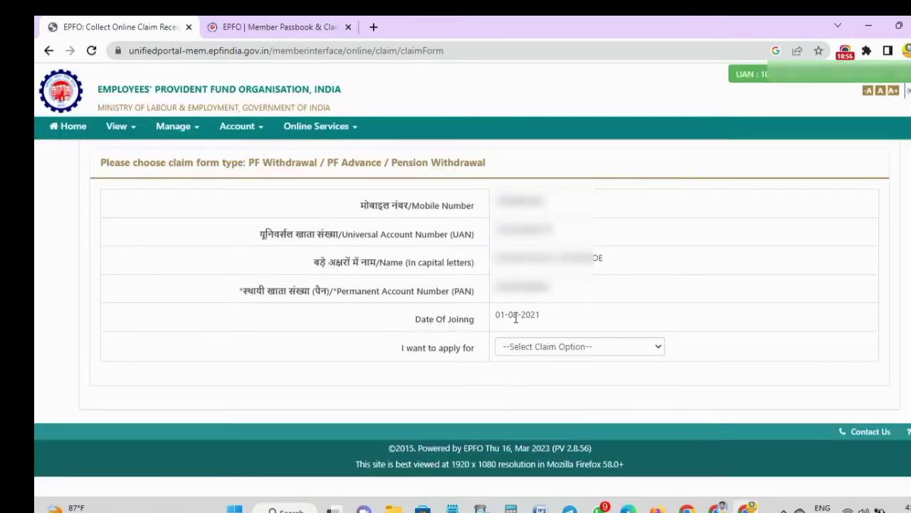
{"action": "left_click", "coordinate": [544, 353]}
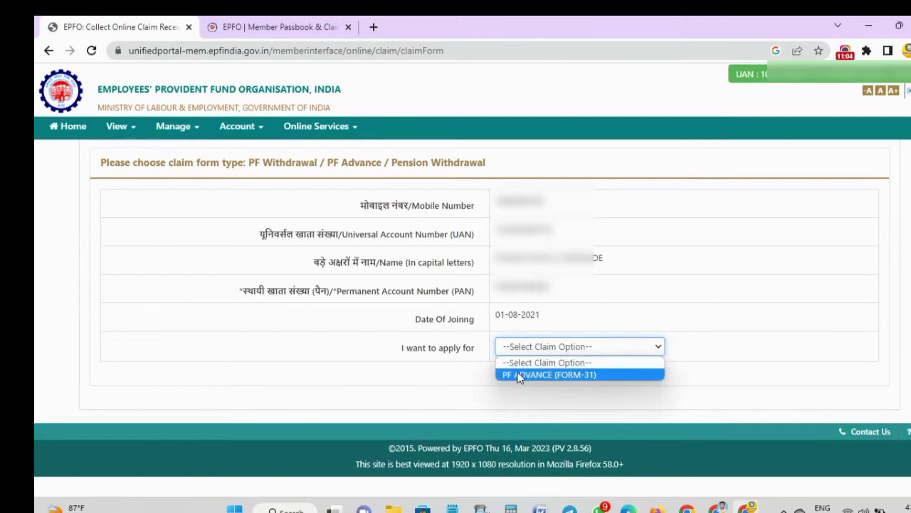
{"action": "key", "text": "Escape"}
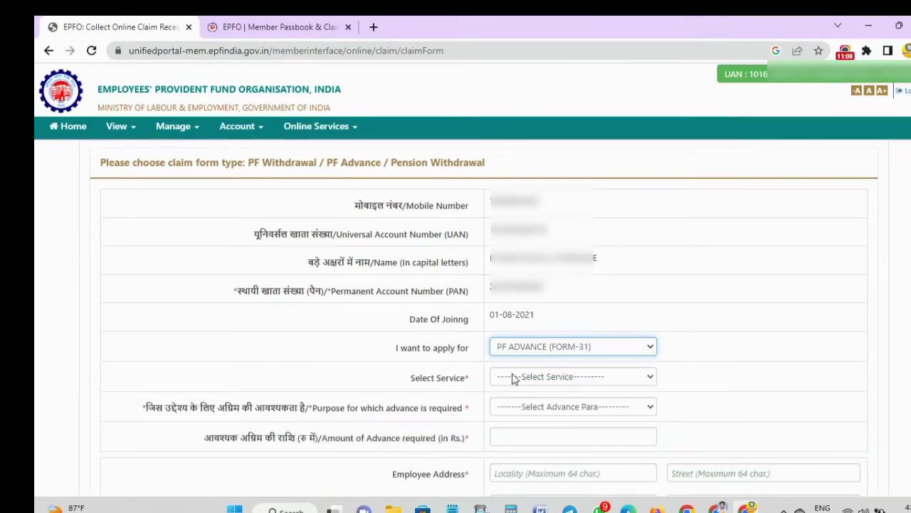
{"action": "left_click", "coordinate": [542, 377]}
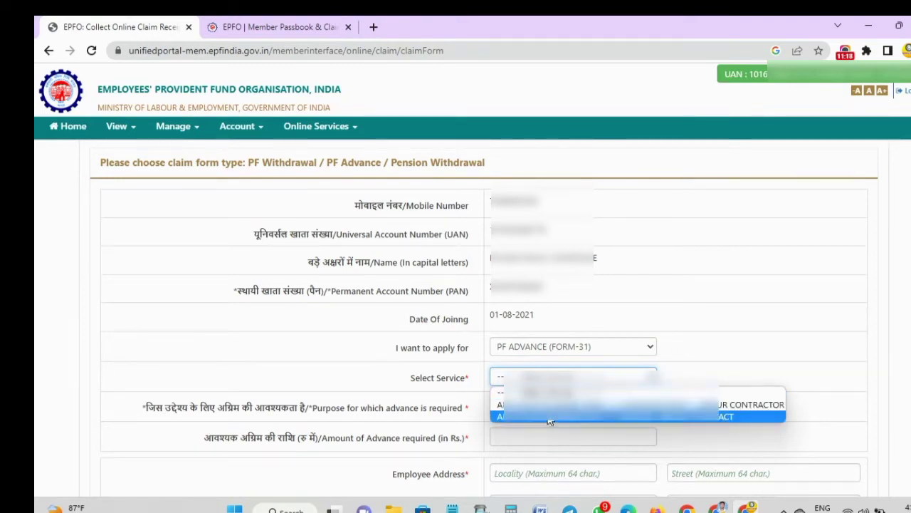
{"action": "left_click", "coordinate": [552, 419]}
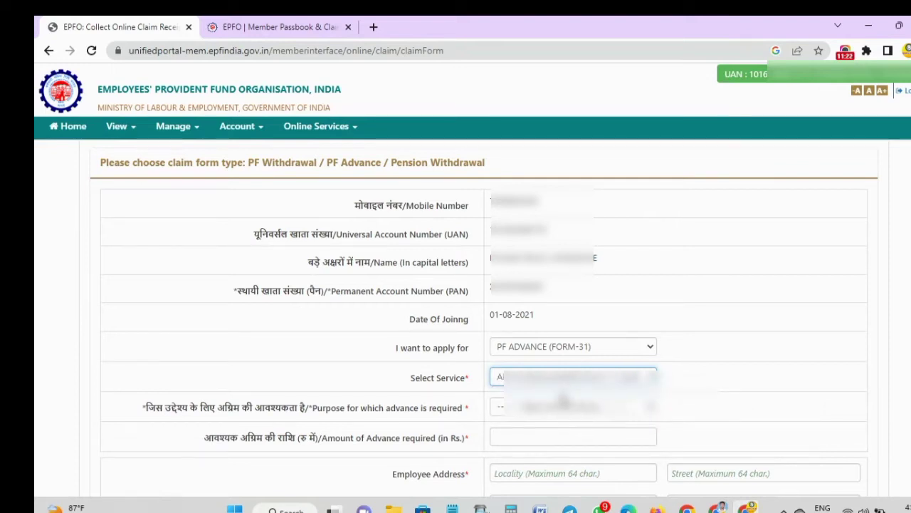
{"action": "left_click", "coordinate": [550, 385]}
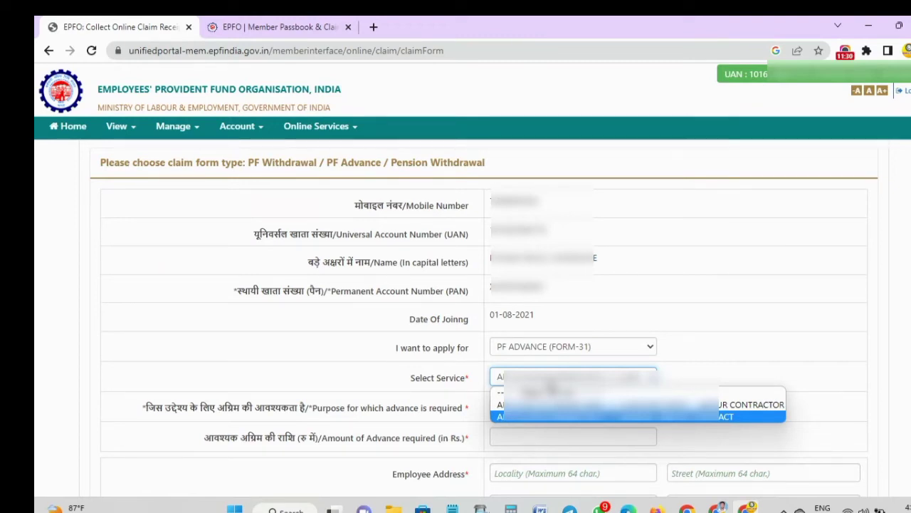
{"action": "left_click", "coordinate": [552, 384]}
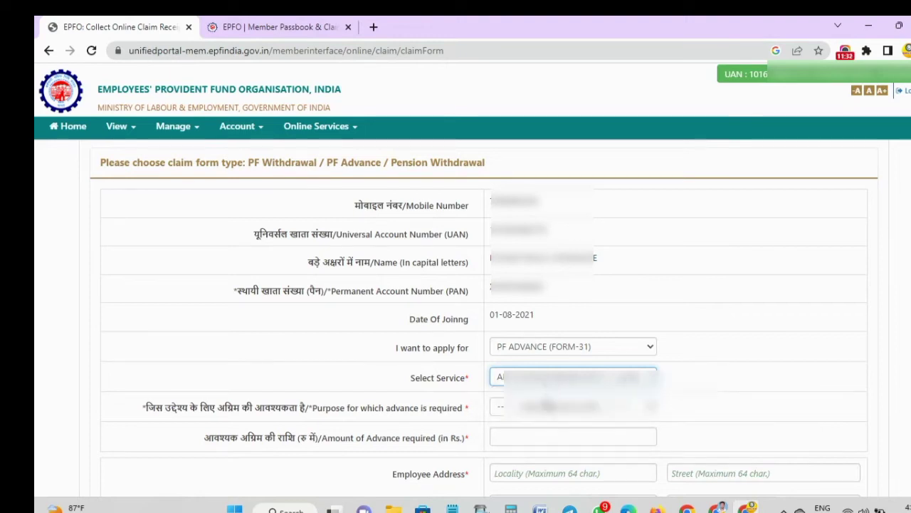
{"action": "left_click", "coordinate": [547, 411]}
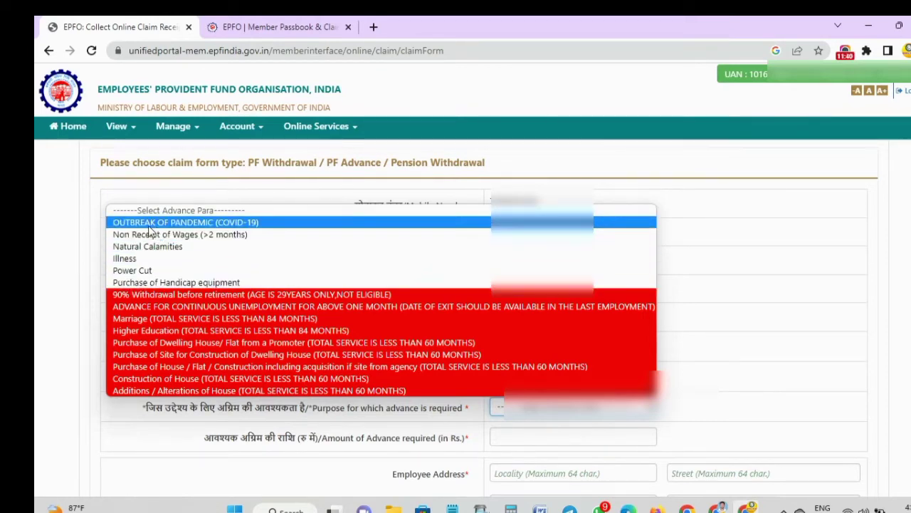
- Choose Illness as the advance purpose and enter 11000 as the advance amount
{"action": "left_click", "coordinate": [124, 260]}
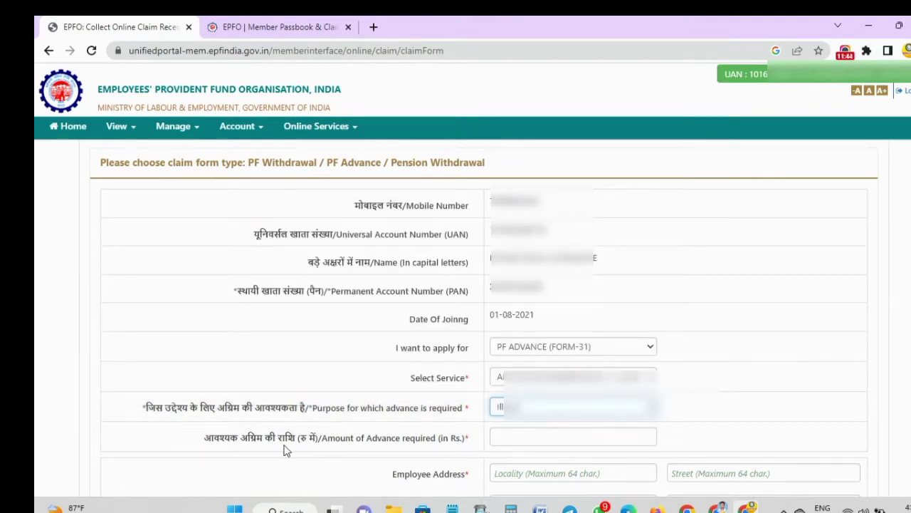
{"action": "left_click", "coordinate": [516, 435]}
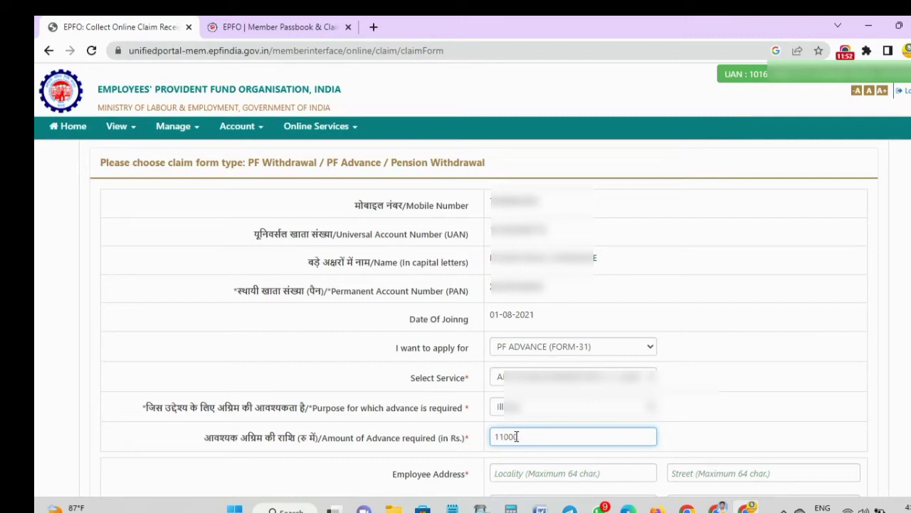
{"action": "type", "text": "11000"}
{"action": "left_click", "coordinate": [513, 457]}
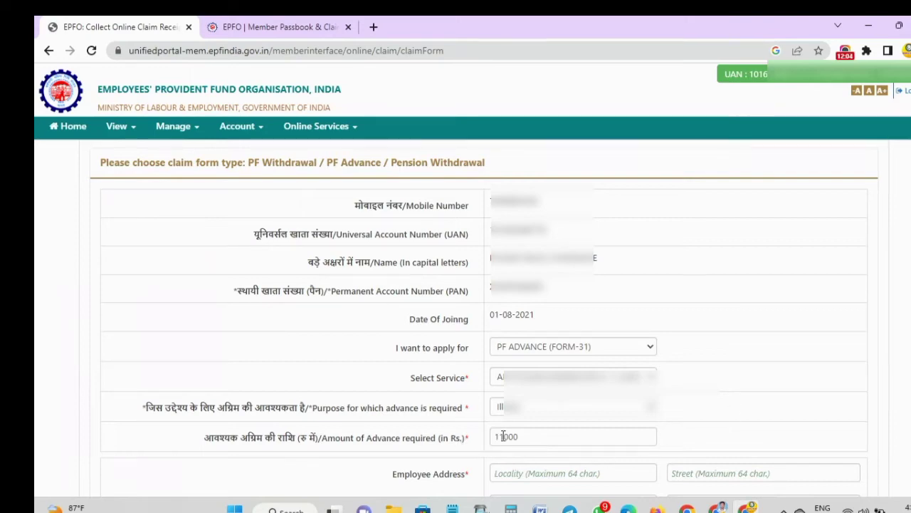
{"action": "scroll", "coordinate": [759, 393], "scroll_direction": "down", "scroll_amount": 5}
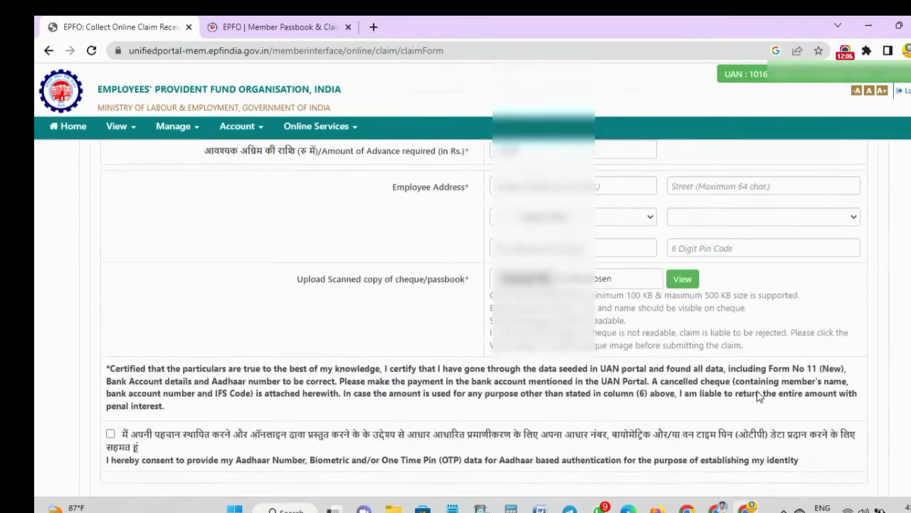
- Tick the Aadhaar authentication consent checkbox at the bottom of the claim form
{"action": "scroll", "coordinate": [759, 397], "scroll_direction": "up", "scroll_amount": 1}
{"action": "scroll", "coordinate": [759, 396], "scroll_direction": "up", "scroll_amount": 1}
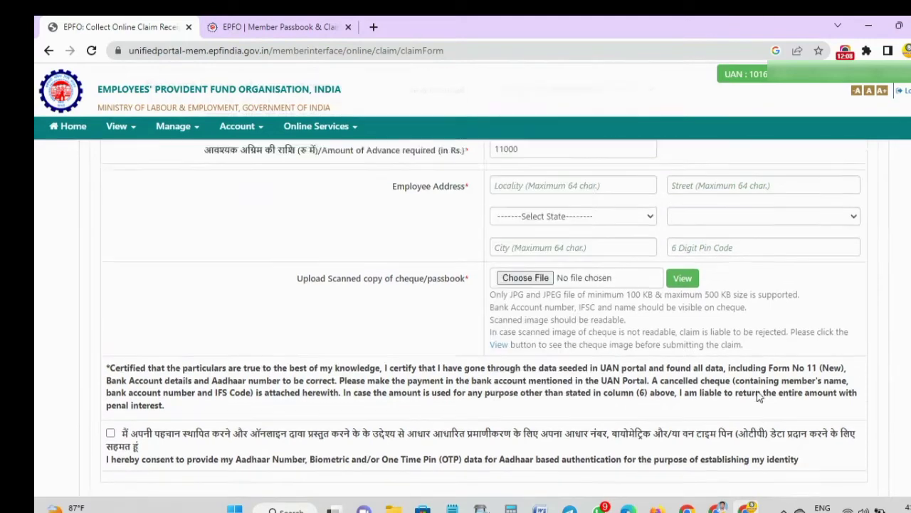
{"action": "left_click", "coordinate": [539, 218]}
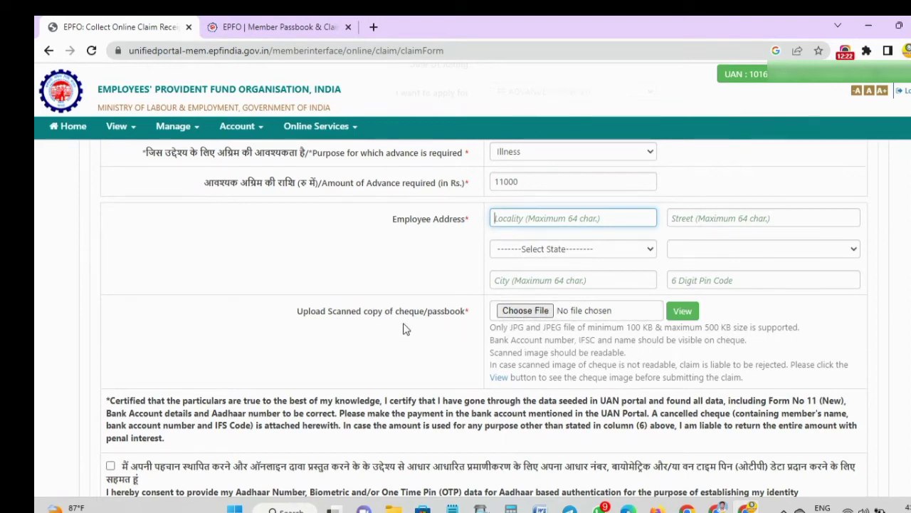
{"action": "left_click_drag", "start_coordinate": [287, 316], "coordinate": [470, 316]}
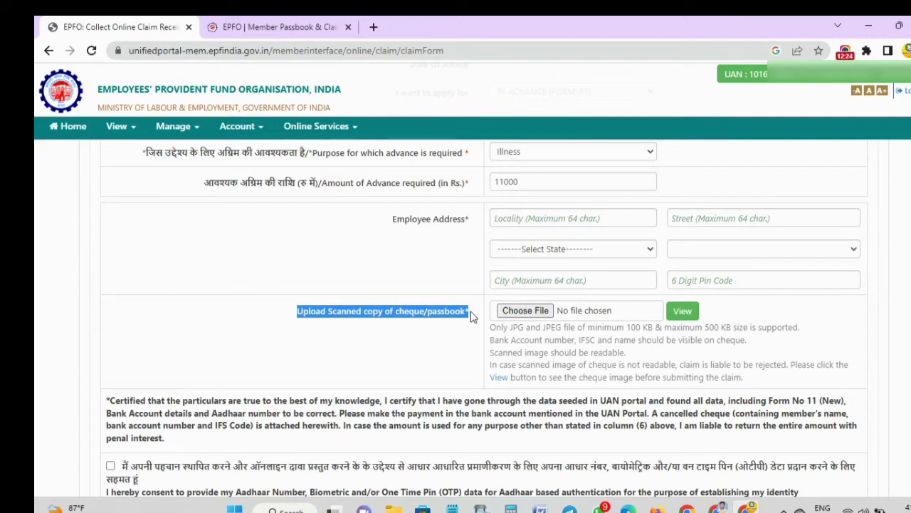
{"action": "left_click", "coordinate": [472, 314]}
{"action": "left_click", "coordinate": [509, 218]}
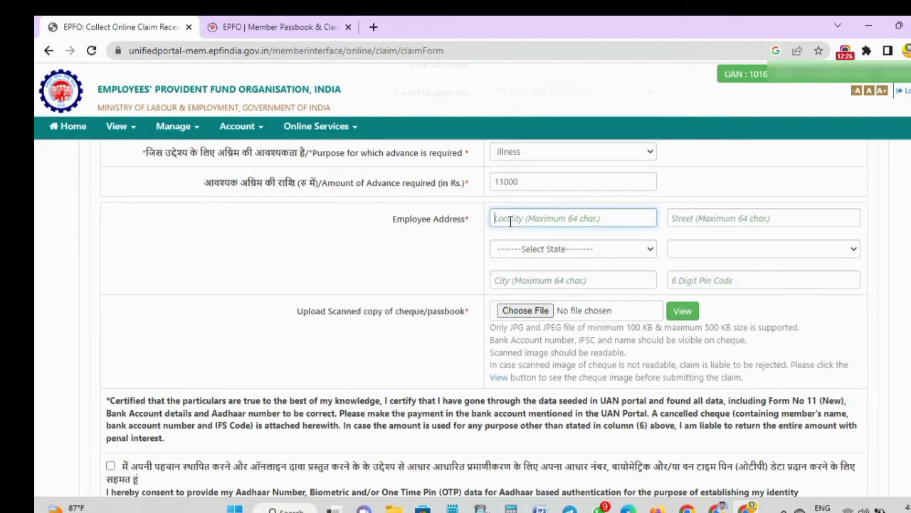
{"action": "left_click", "coordinate": [461, 310]}
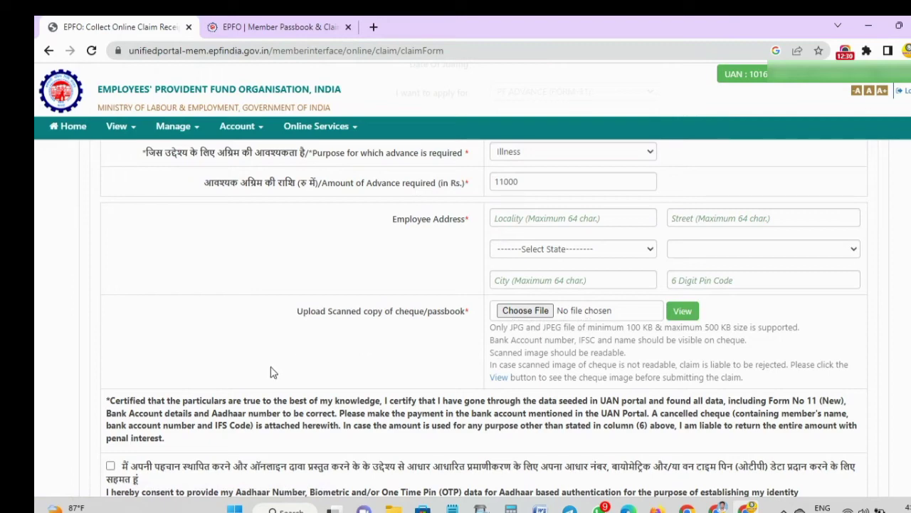
{"action": "scroll", "coordinate": [281, 346], "scroll_direction": "down", "scroll_amount": 3}
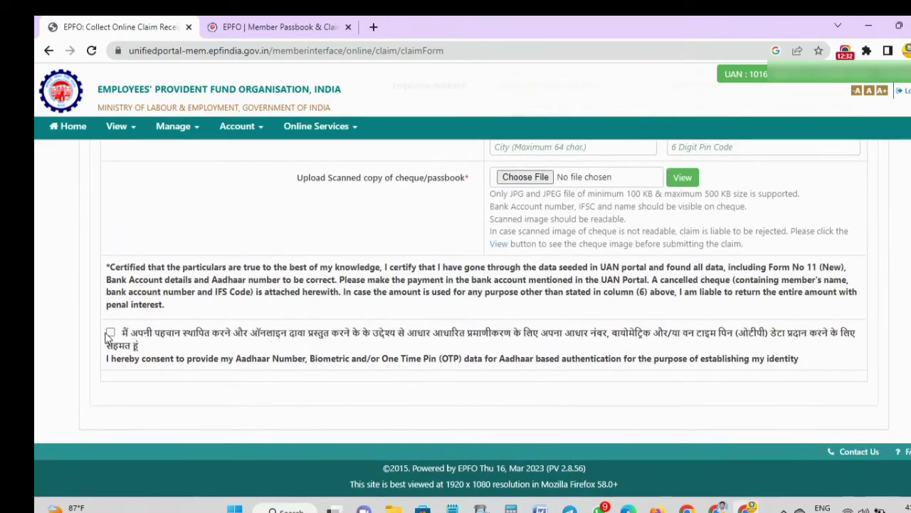
{"action": "left_click", "coordinate": [110, 332]}
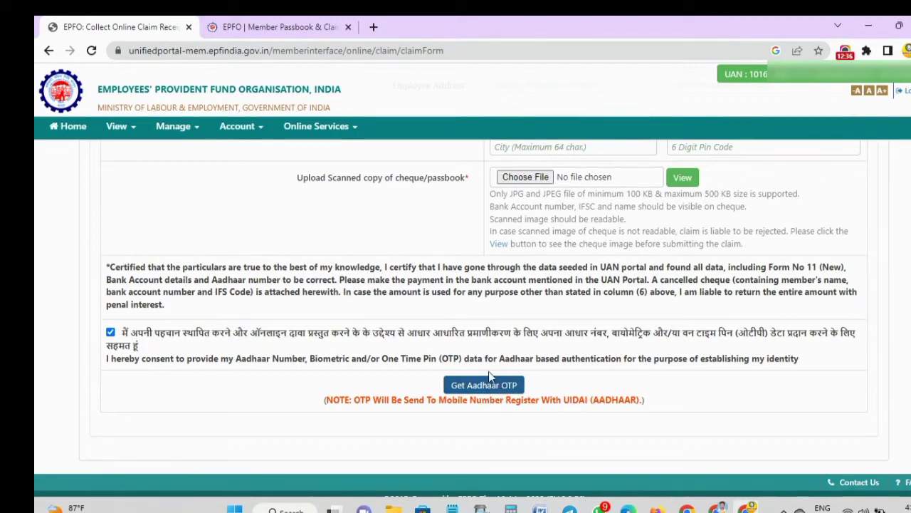
{"action": "scroll", "coordinate": [628, 376], "scroll_direction": "up", "scroll_amount": 1}
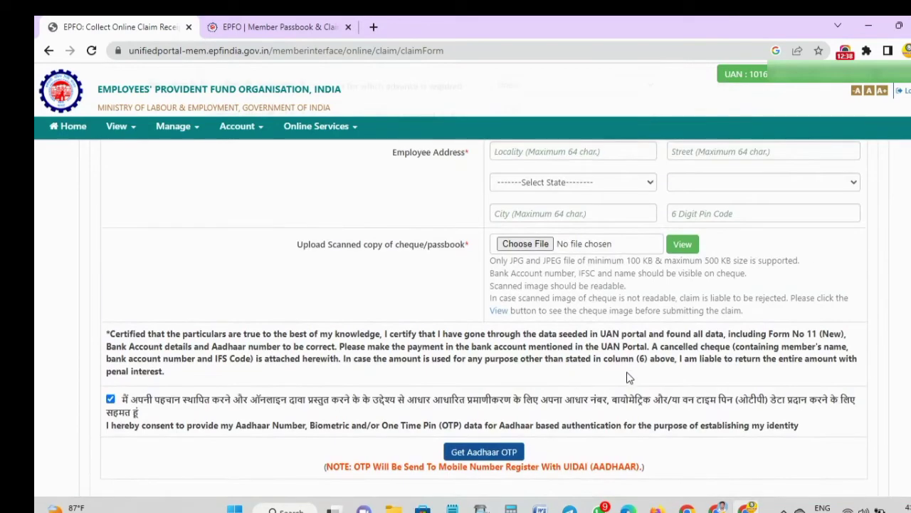
{"action": "scroll", "coordinate": [628, 377], "scroll_direction": "up", "scroll_amount": 1}
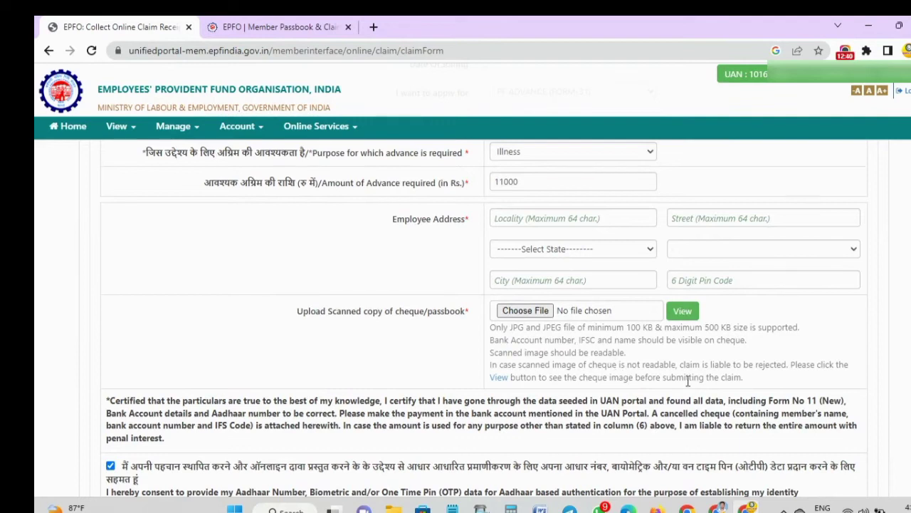
- Fill in the locality and street of the employee address
{"action": "left_click", "coordinate": [528, 215]}
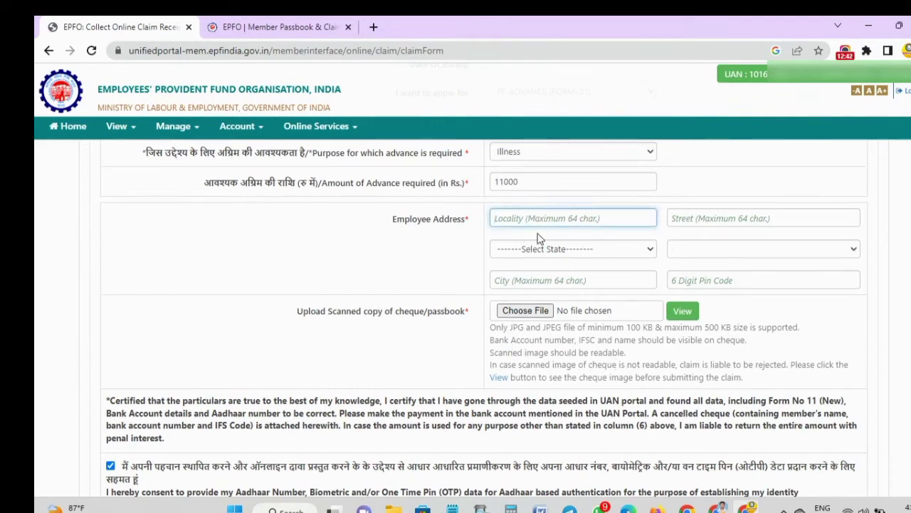
{"action": "type", "text": "a"}
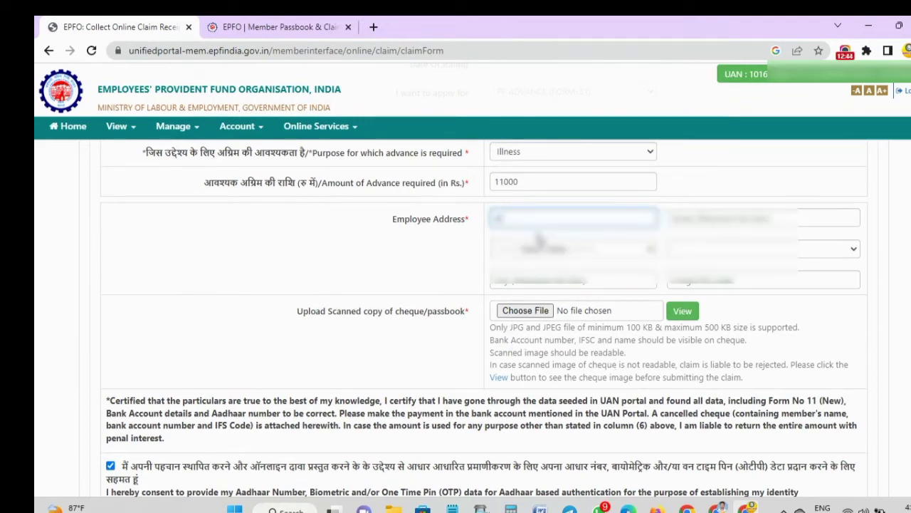
{"action": "type", "text": "12ar"}
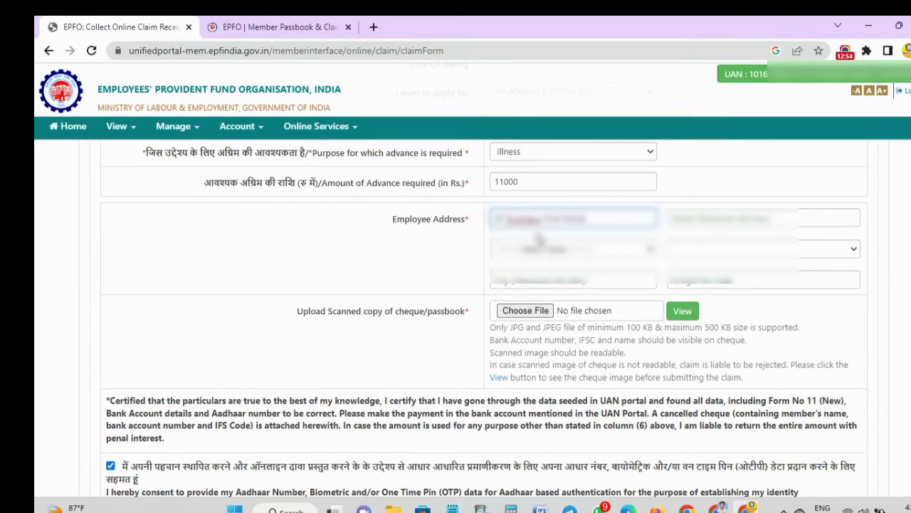
{"action": "key", "text": "Tab"}
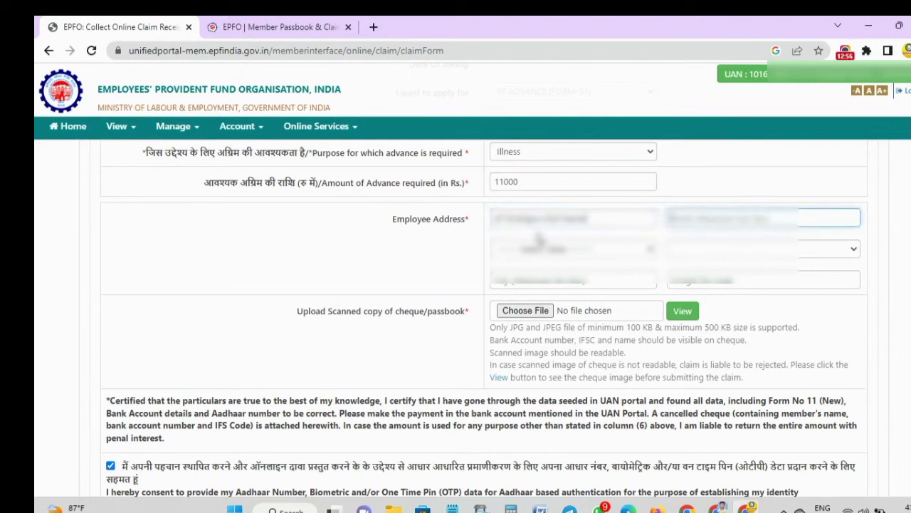
{"action": "key", "text": "BackSpace"}
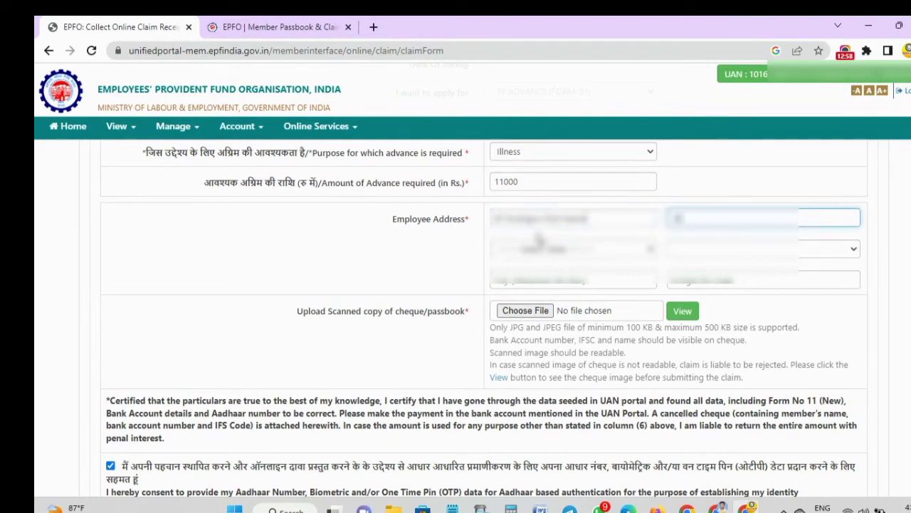
{"action": "type", "text": "2"}
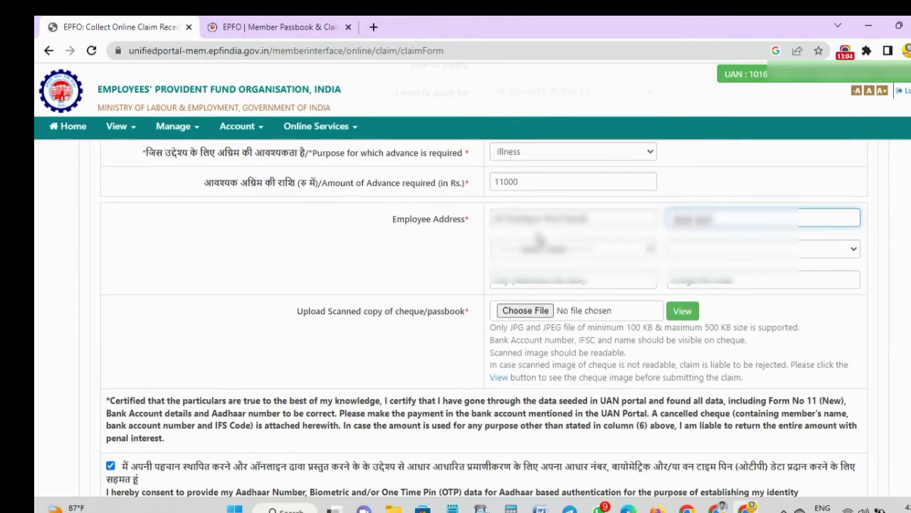
{"action": "type", "text": "ad"}
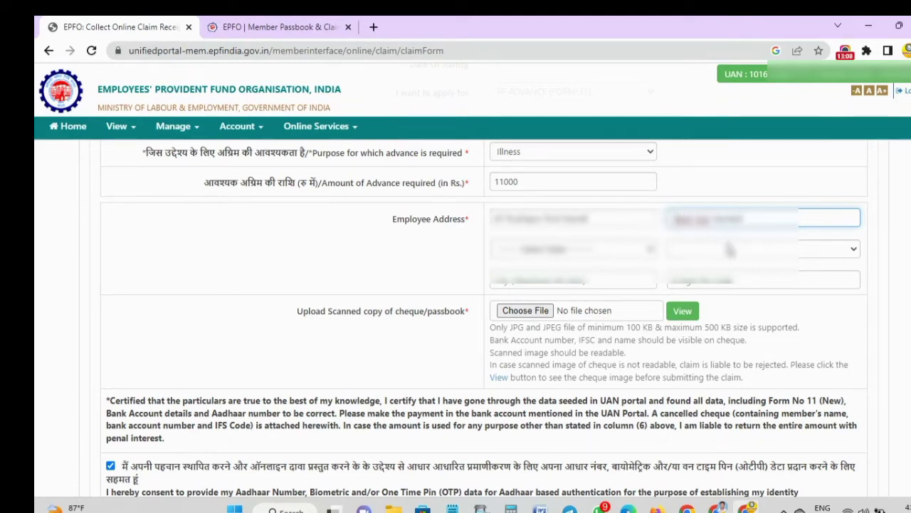
{"action": "type", "text": "ad"}
- Pick the employee's state and district, then enter the city and PIN code
{"action": "left_click", "coordinate": [574, 250]}
{"action": "scroll", "coordinate": [559, 335], "scroll_direction": "down", "scroll_amount": 2}
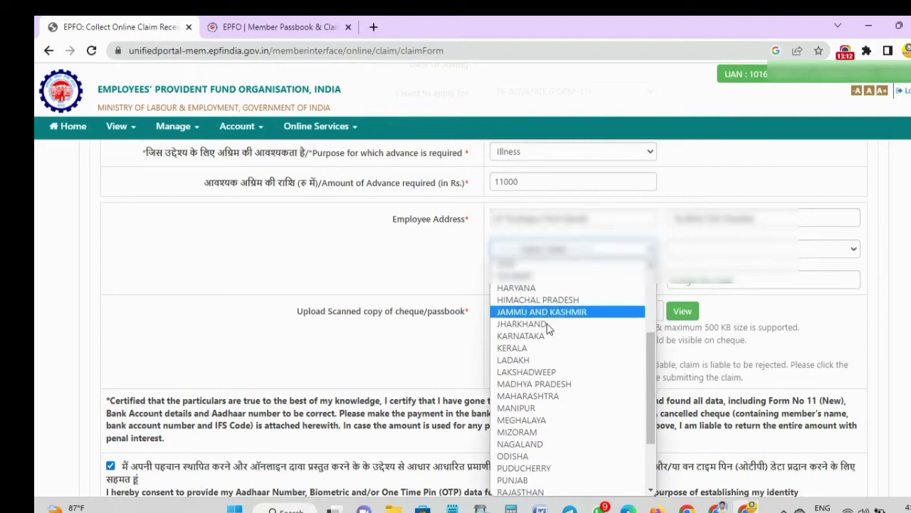
{"action": "left_click", "coordinate": [543, 396]}
{"action": "left_click", "coordinate": [740, 257]}
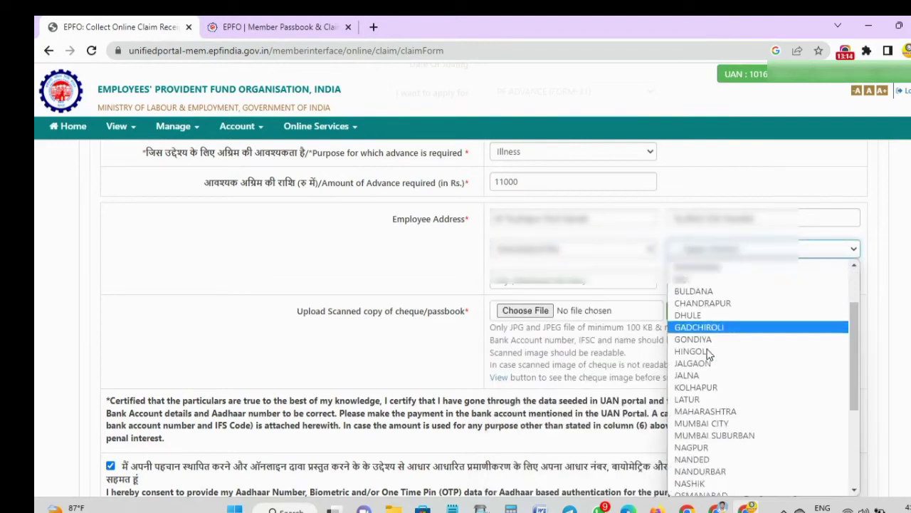
{"action": "scroll", "coordinate": [712, 334], "scroll_direction": "down", "scroll_amount": 5}
{"action": "left_click", "coordinate": [705, 298]}
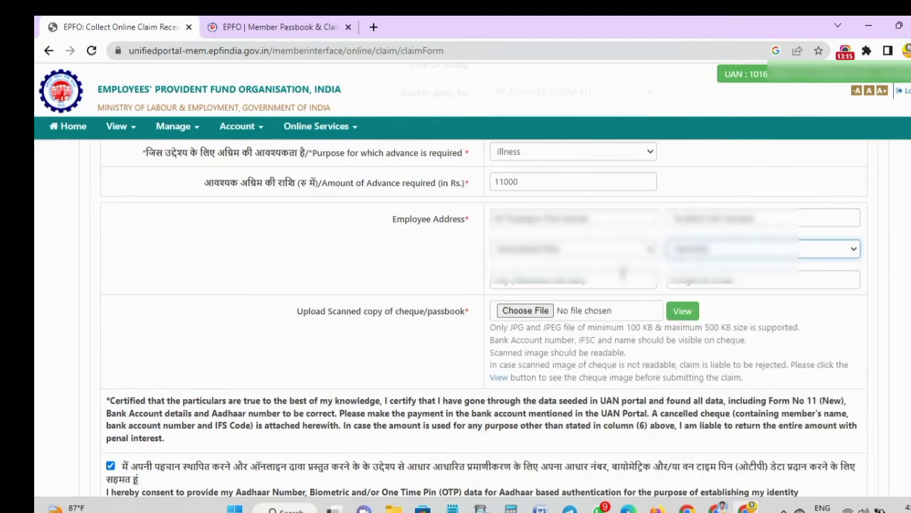
{"action": "left_click", "coordinate": [555, 279]}
{"action": "type", "text": "Nanded"}
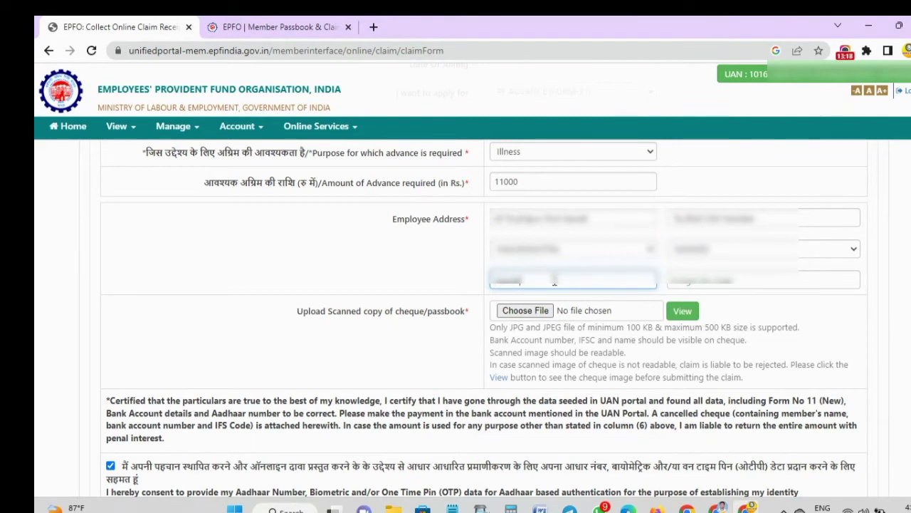
{"action": "left_click", "coordinate": [695, 280]}
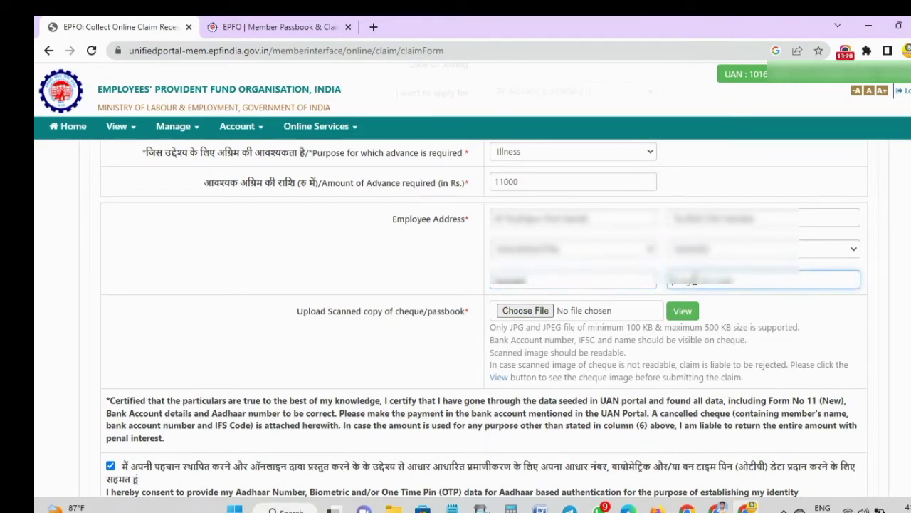
{"action": "type", "text": "431"}
{"action": "left_click", "coordinate": [710, 305]}
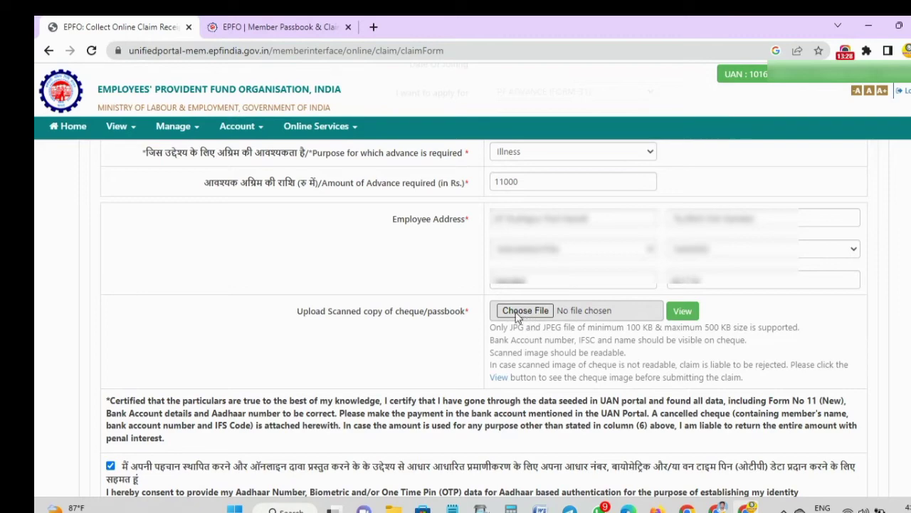
- Attach passbook.jpeg from Downloads as the cheque/passbook copy and preview the image
{"action": "left_click", "coordinate": [514, 311]}
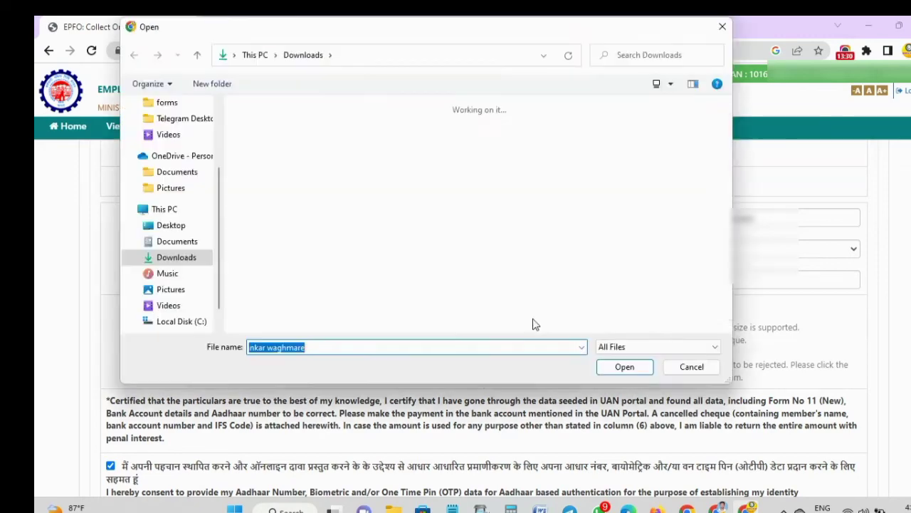
{"action": "left_click", "coordinate": [261, 143]}
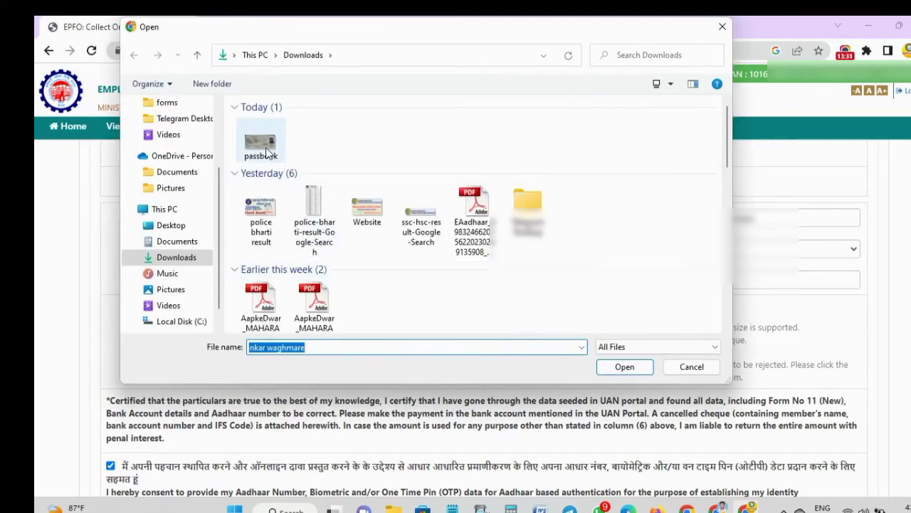
{"action": "left_click", "coordinate": [609, 367]}
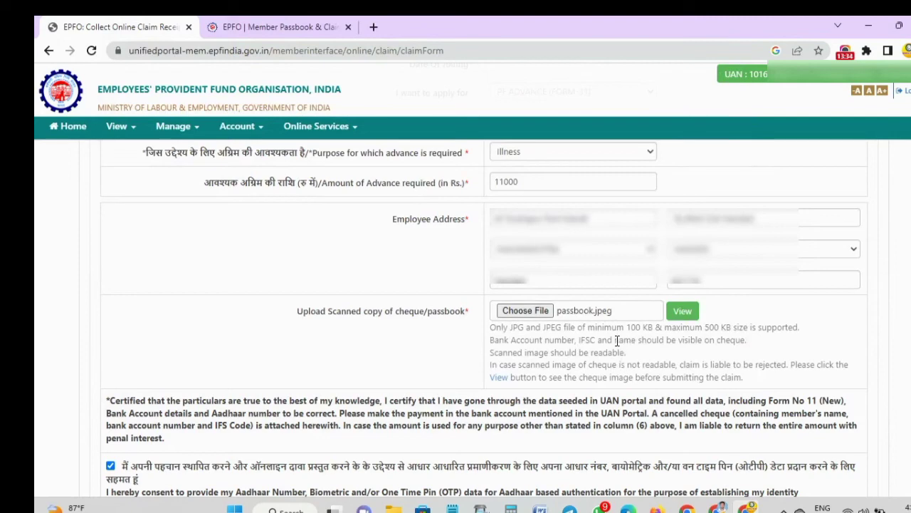
{"action": "left_click", "coordinate": [683, 312]}
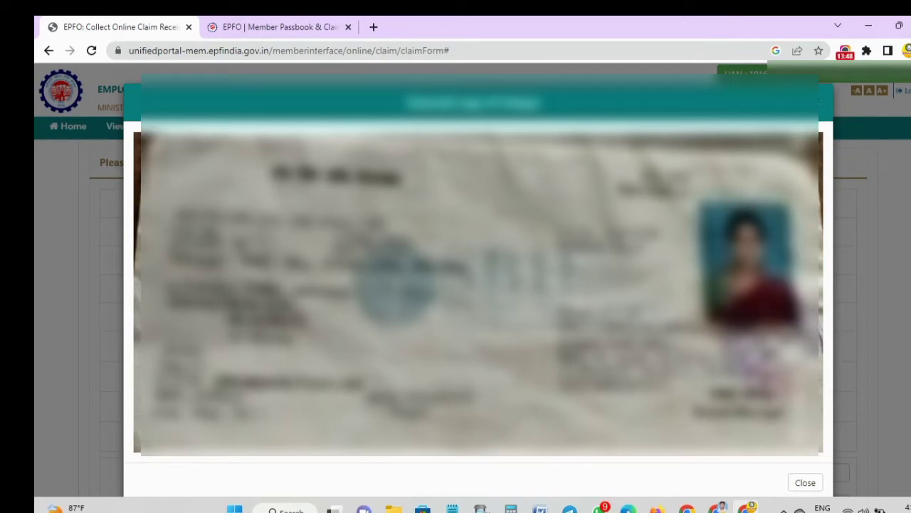
{"action": "scroll", "coordinate": [478, 285], "scroll_direction": "down", "scroll_amount": 1}
{"action": "scroll", "coordinate": [478, 284], "scroll_direction": "up", "scroll_amount": 1}
{"action": "left_click", "coordinate": [806, 483]}
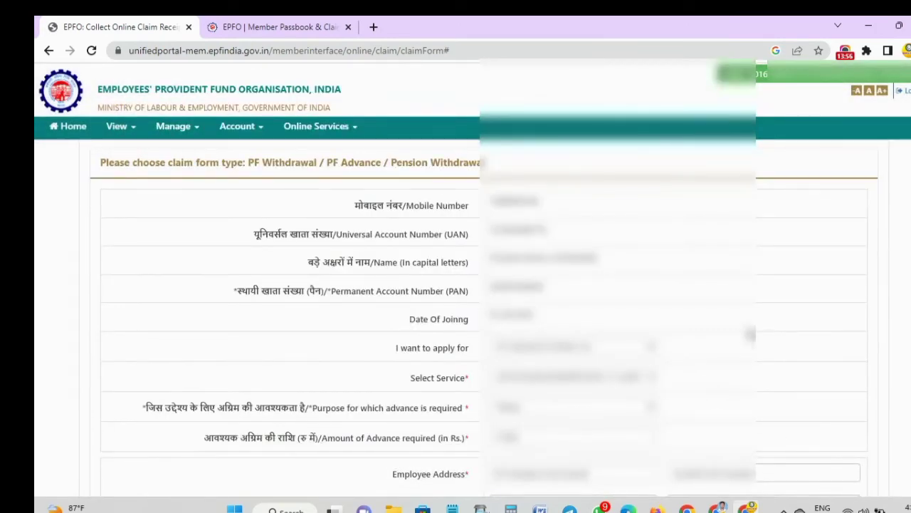
{"action": "scroll", "coordinate": [757, 306], "scroll_direction": "down", "scroll_amount": 10}
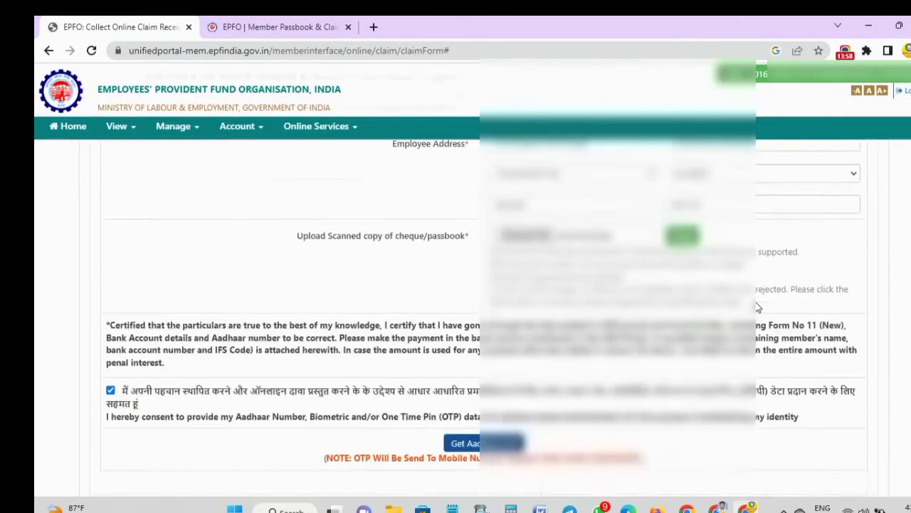
{"action": "scroll", "coordinate": [757, 301], "scroll_direction": "up", "scroll_amount": 1}
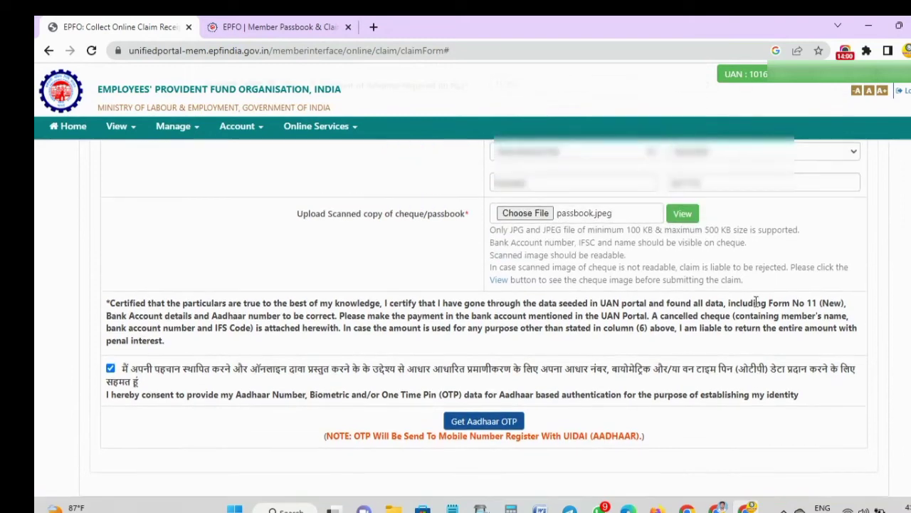
{"action": "scroll", "coordinate": [757, 305], "scroll_direction": "down", "scroll_amount": 1}
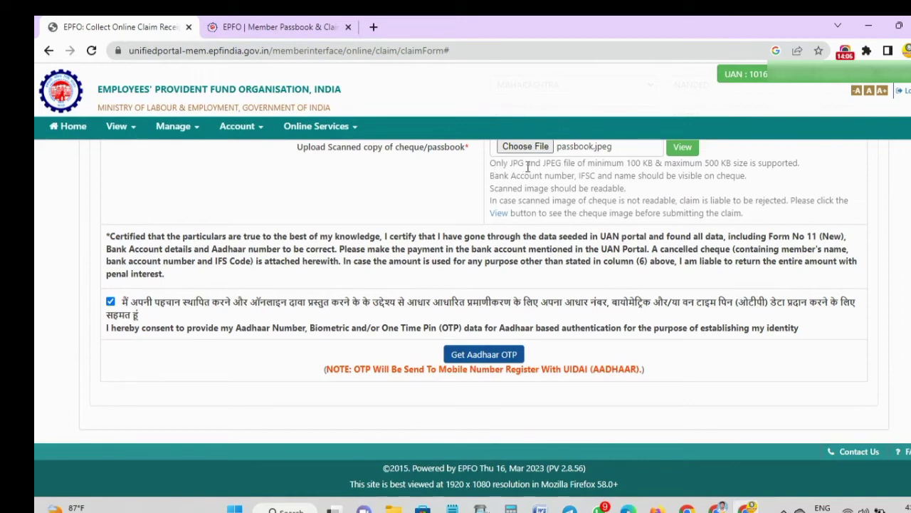
{"action": "left_click_drag", "start_coordinate": [628, 164], "coordinate": [733, 164]}
{"action": "left_click", "coordinate": [735, 166]}
{"action": "left_click_drag", "start_coordinate": [492, 177], "coordinate": [745, 178]}
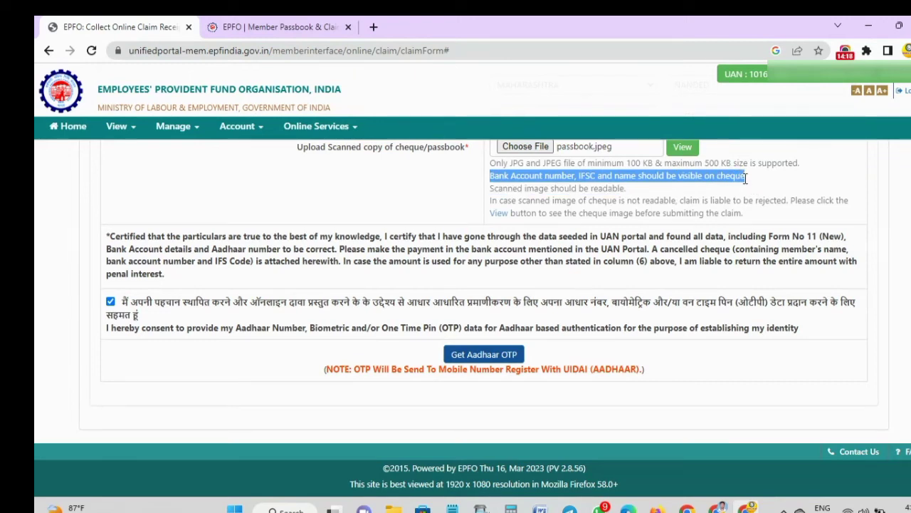
{"action": "left_click", "coordinate": [569, 193]}
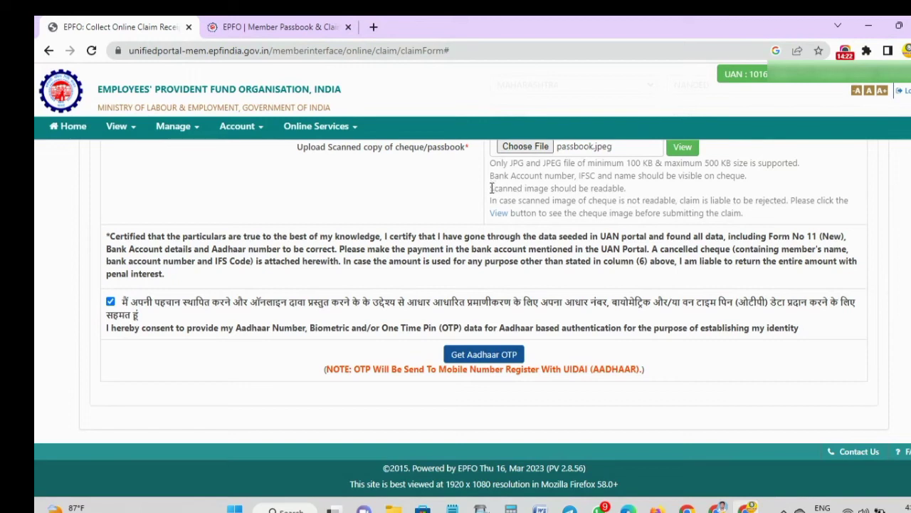
{"action": "left_click_drag", "start_coordinate": [491, 188], "coordinate": [626, 188]}
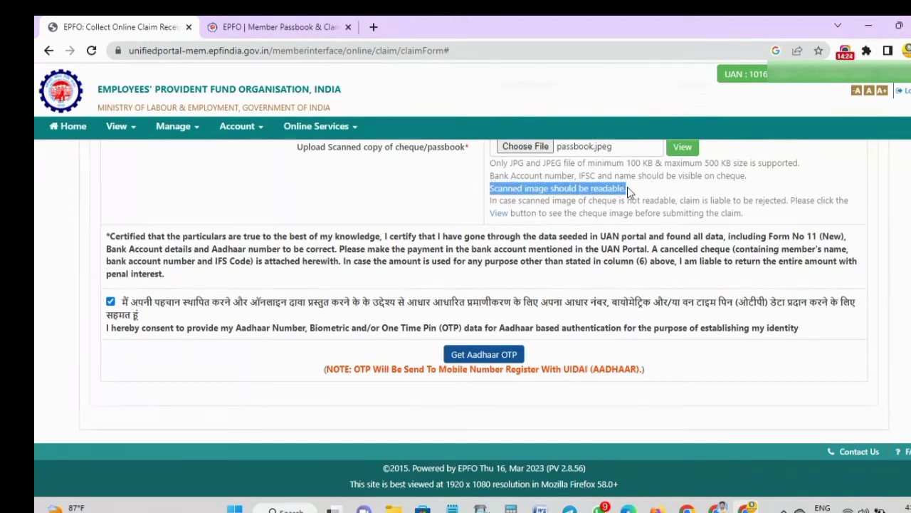
{"action": "left_click", "coordinate": [492, 203]}
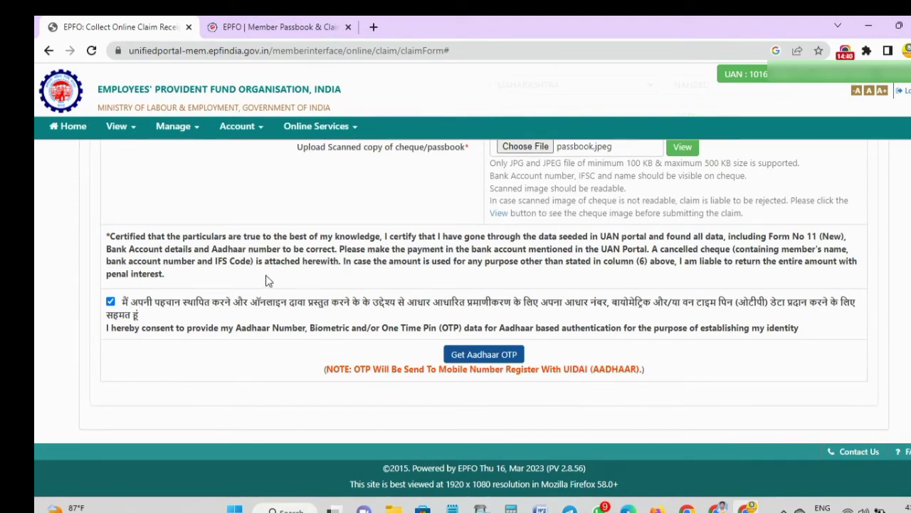
{"action": "left_click", "coordinate": [459, 353]}
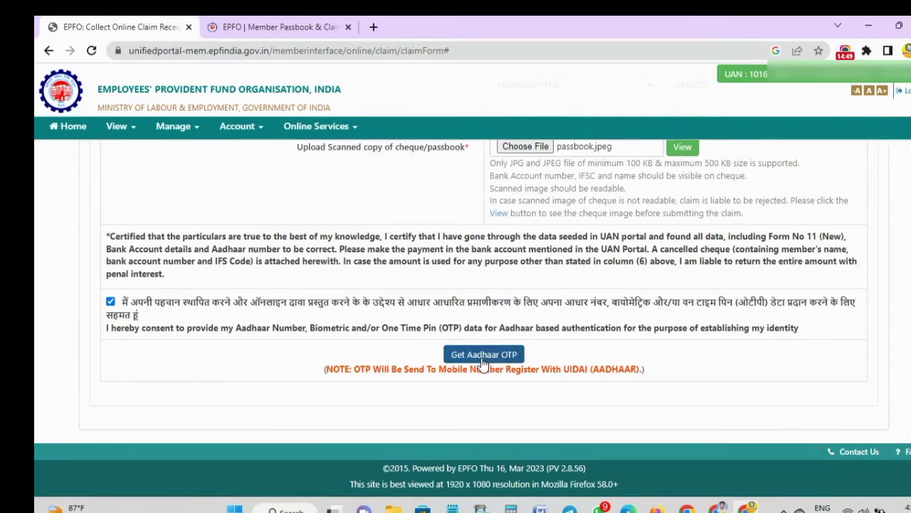
- Request the Aadhaar OTP, enter the received code, and validate it to submit the claim
{"action": "left_click", "coordinate": [483, 361]}
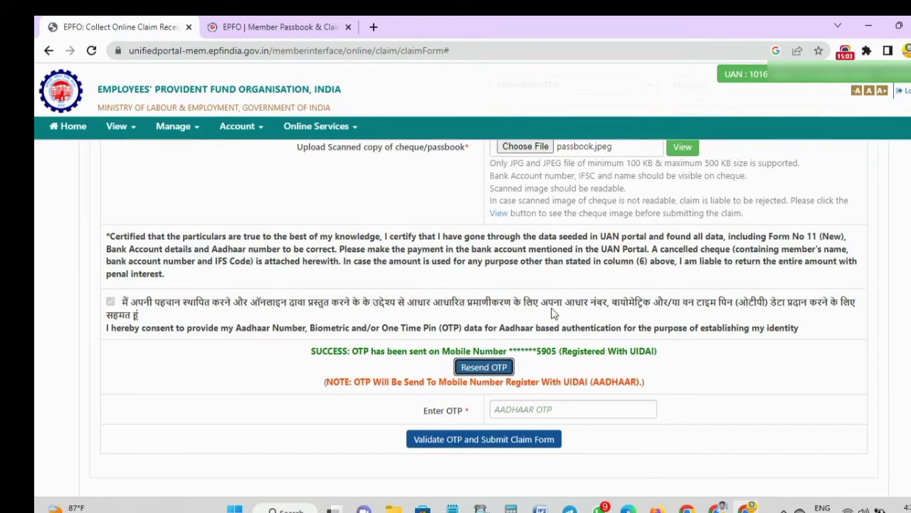
{"action": "left_click", "coordinate": [515, 409]}
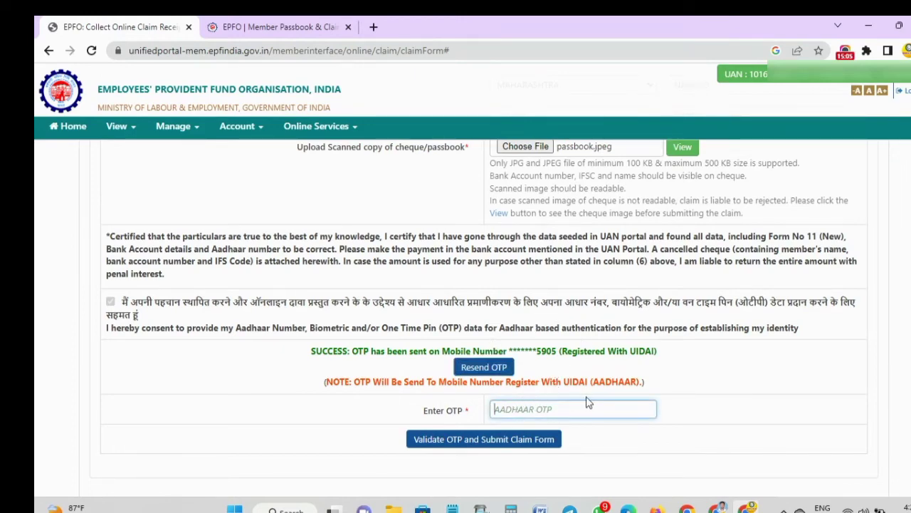
{"action": "scroll", "coordinate": [590, 403], "scroll_direction": "down", "scroll_amount": 1}
{"action": "scroll", "coordinate": [589, 403], "scroll_direction": "up", "scroll_amount": 1}
{"action": "scroll", "coordinate": [583, 349], "scroll_direction": "down", "scroll_amount": 1}
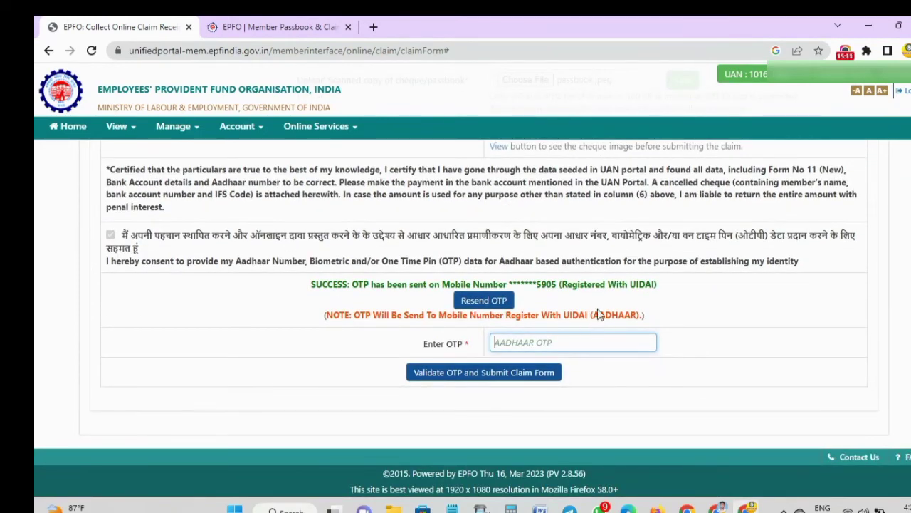
{"action": "scroll", "coordinate": [597, 322], "scroll_direction": "up", "scroll_amount": 1}
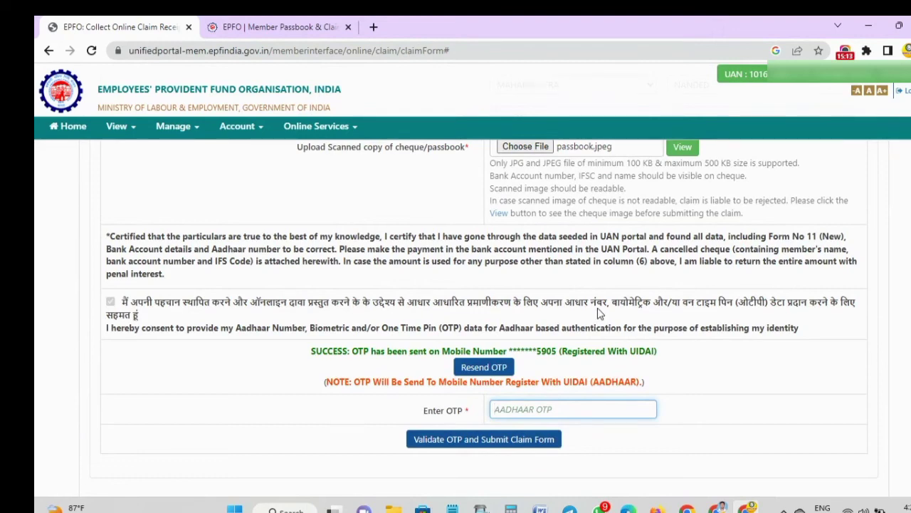
{"action": "scroll", "coordinate": [598, 313], "scroll_direction": "down", "scroll_amount": 1}
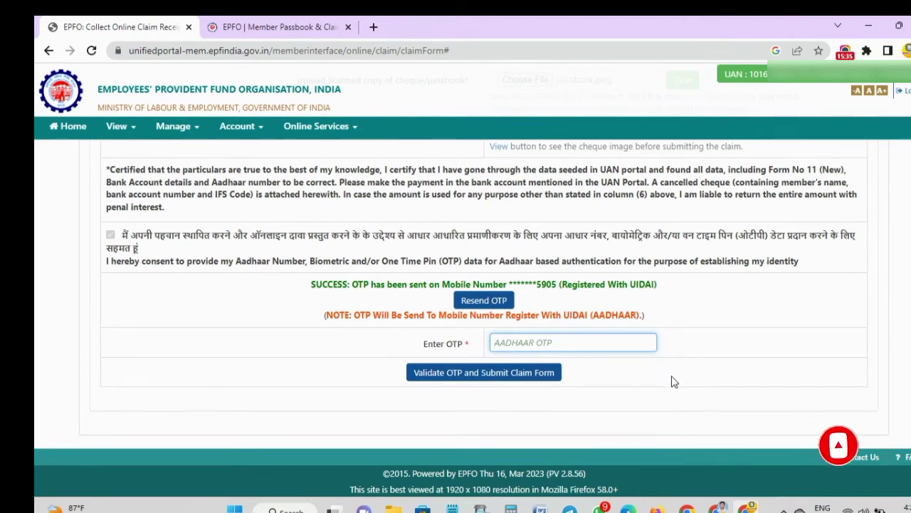
{"action": "type", "text": "1"}
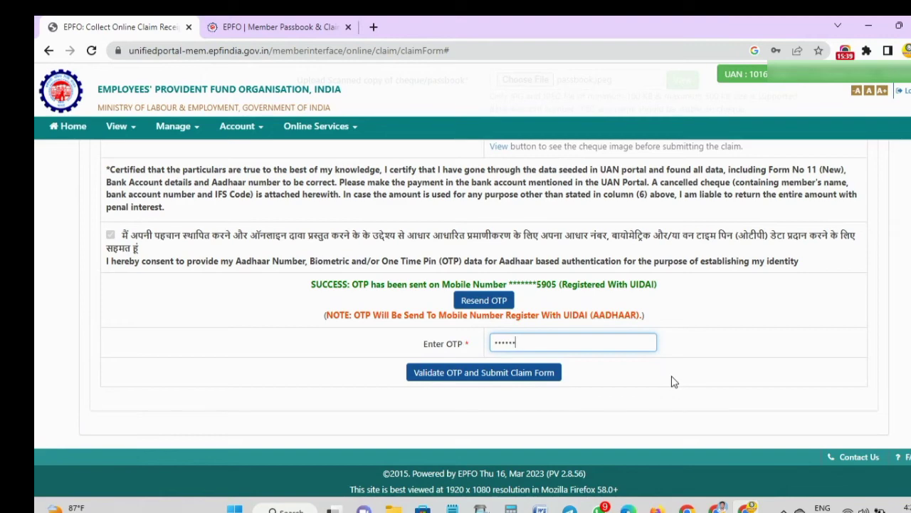
{"action": "left_click", "coordinate": [454, 372]}
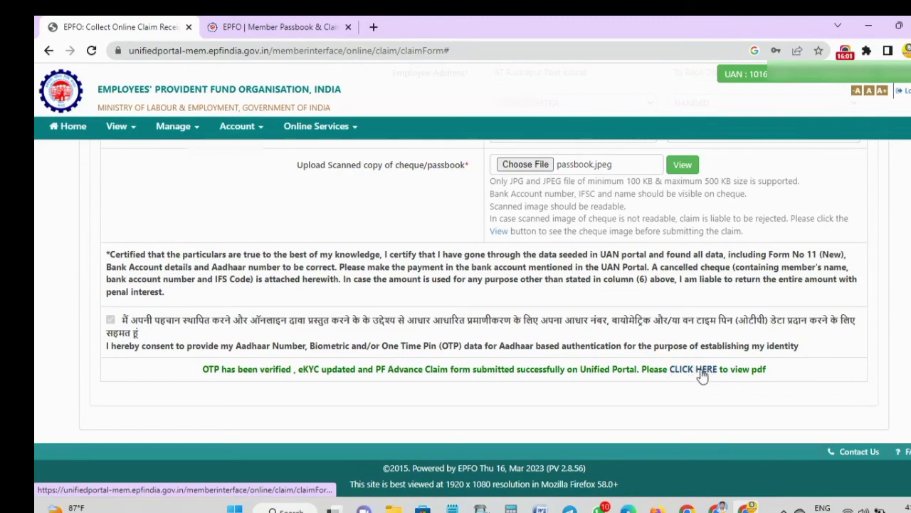
- Open the two-page claim acknowledgement PDF and look through it
{"action": "left_click", "coordinate": [699, 371]}
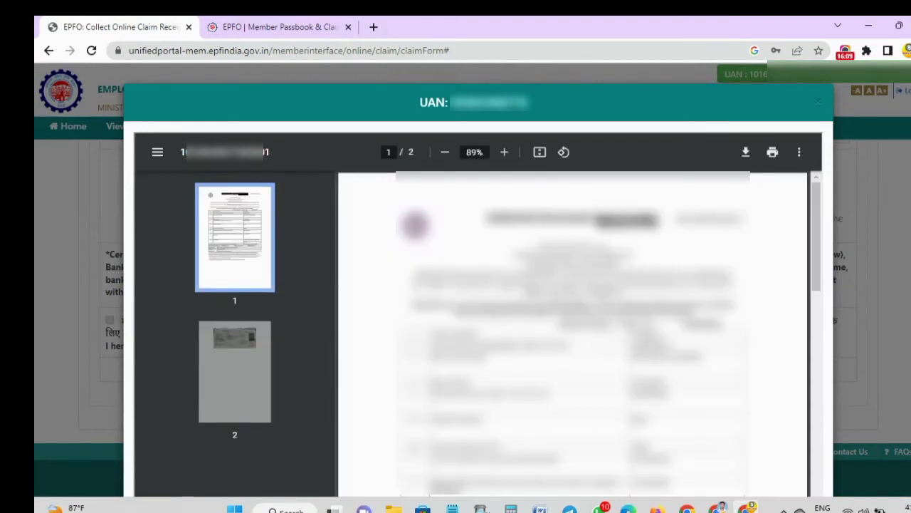
{"action": "scroll", "coordinate": [645, 335], "scroll_direction": "down", "scroll_amount": 10}
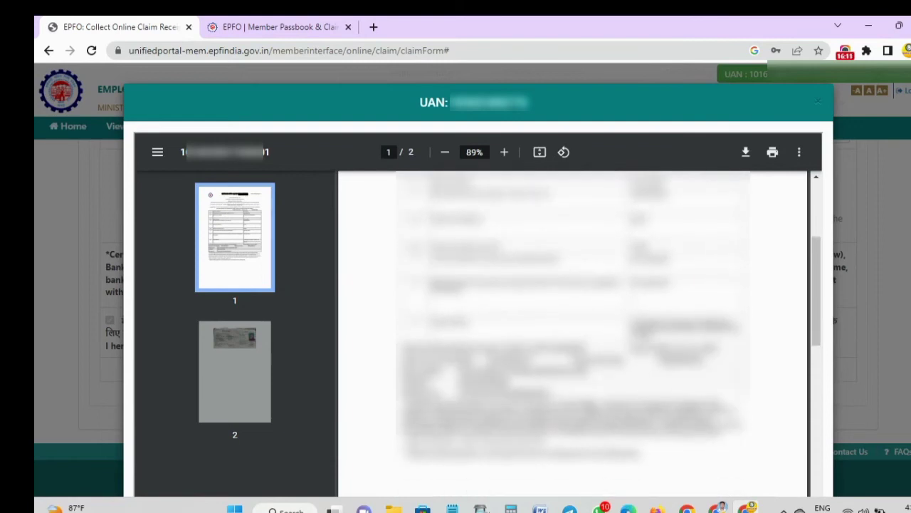
{"action": "scroll", "coordinate": [645, 333], "scroll_direction": "up", "scroll_amount": 3}
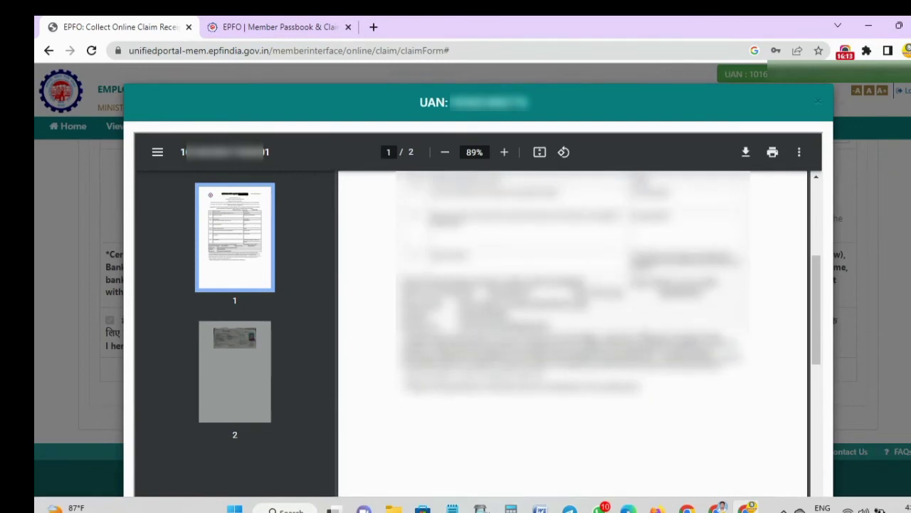
{"action": "scroll", "coordinate": [573, 324], "scroll_direction": "down", "scroll_amount": 6}
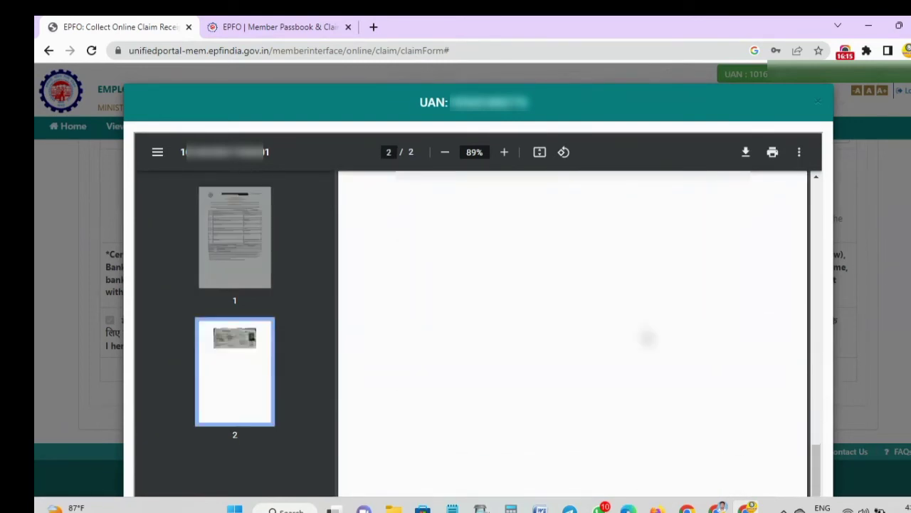
{"action": "scroll", "coordinate": [573, 324], "scroll_direction": "up", "scroll_amount": 6}
{"action": "scroll", "coordinate": [573, 324], "scroll_direction": "up", "scroll_amount": 5}
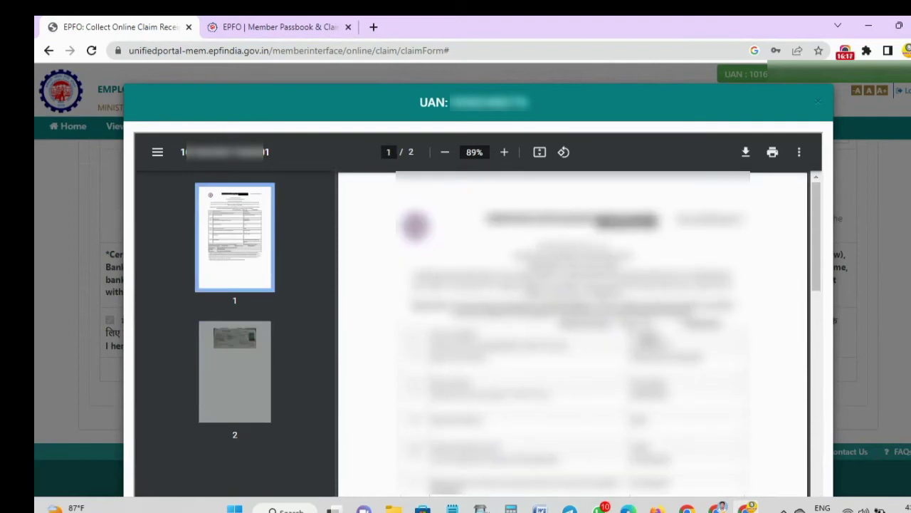
- Download and save the acknowledgement PDF, then close the downloads bar and preview
{"action": "left_click", "coordinate": [746, 153]}
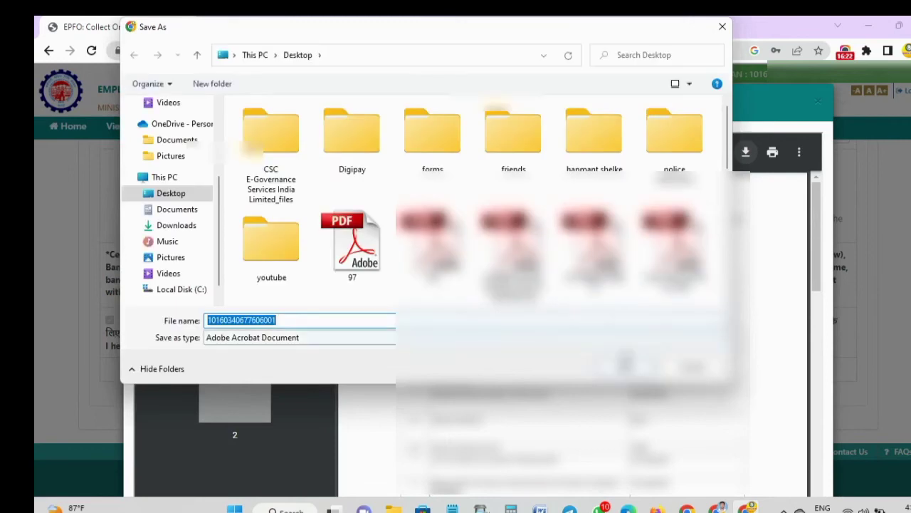
{"action": "left_click", "coordinate": [638, 367]}
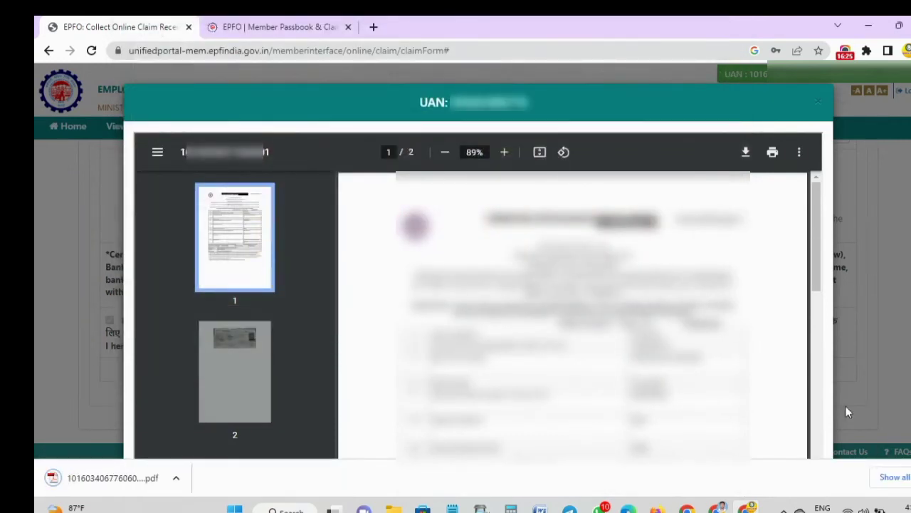
{"action": "left_click", "coordinate": [908, 477]}
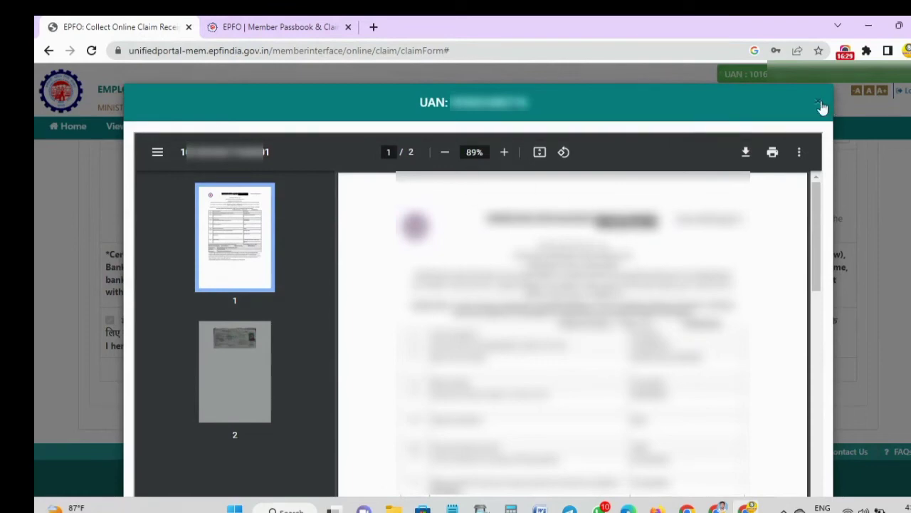
{"action": "left_click", "coordinate": [821, 102]}
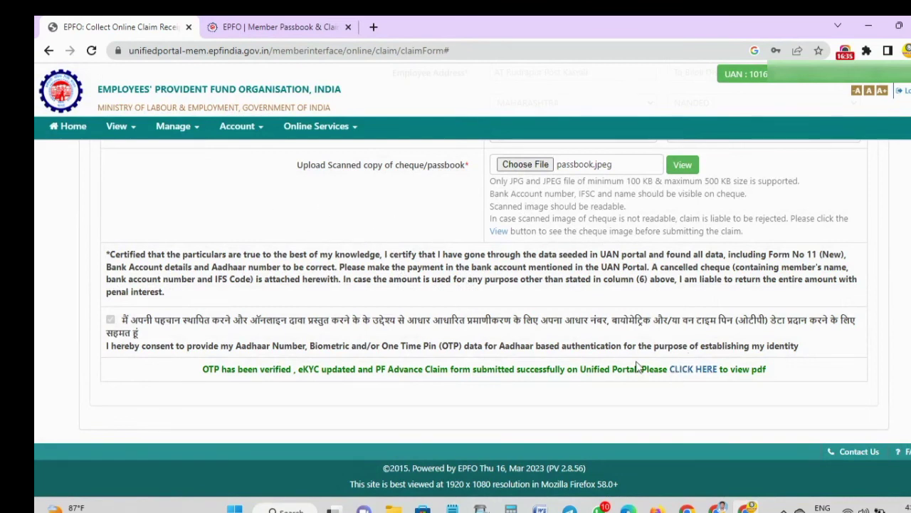
- Go from Member Home to Online Services > Track Claim Status
{"action": "left_click", "coordinate": [68, 132]}
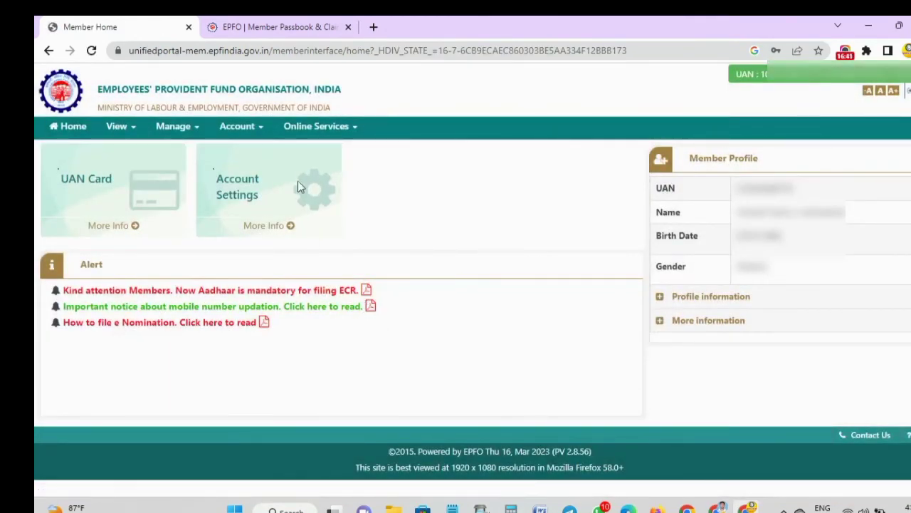
{"action": "left_click", "coordinate": [322, 135]}
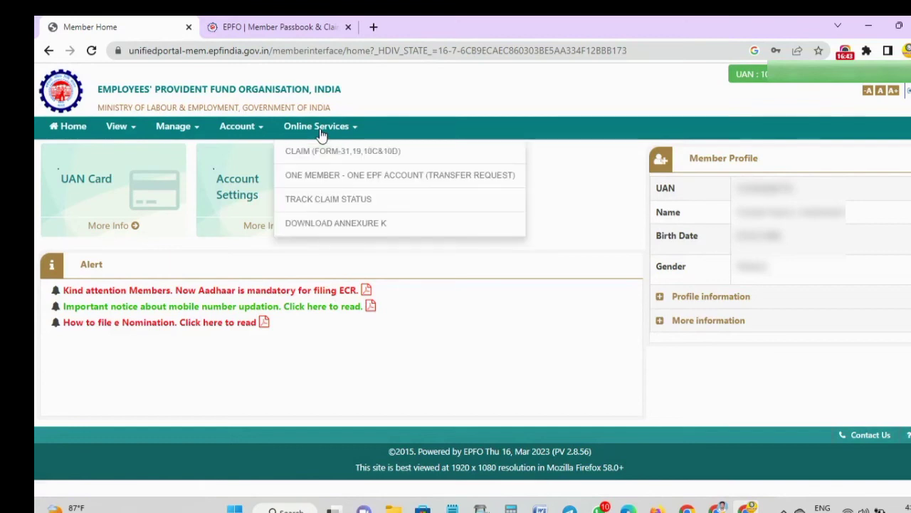
{"action": "left_click", "coordinate": [322, 203]}
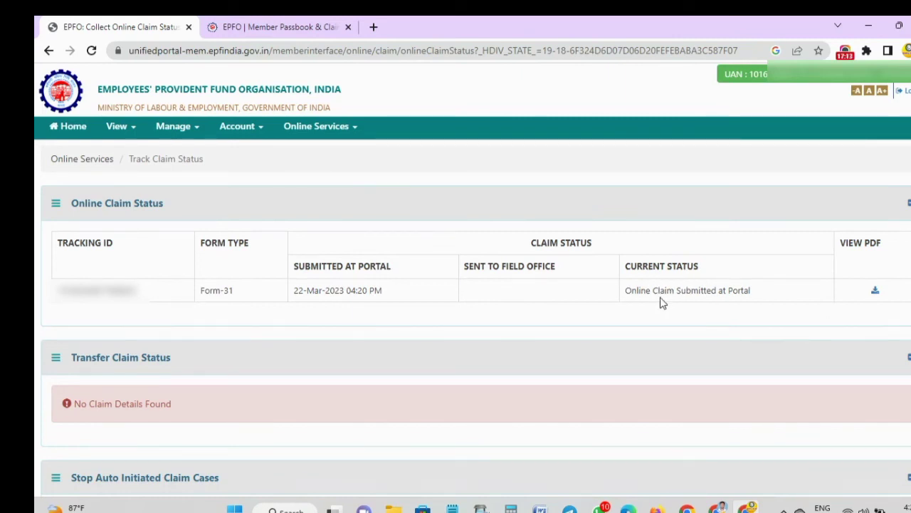
- View the submitted Form-31 claim's PDF, close it, and collapse the Online Claim Status panel
{"action": "left_click", "coordinate": [876, 293]}
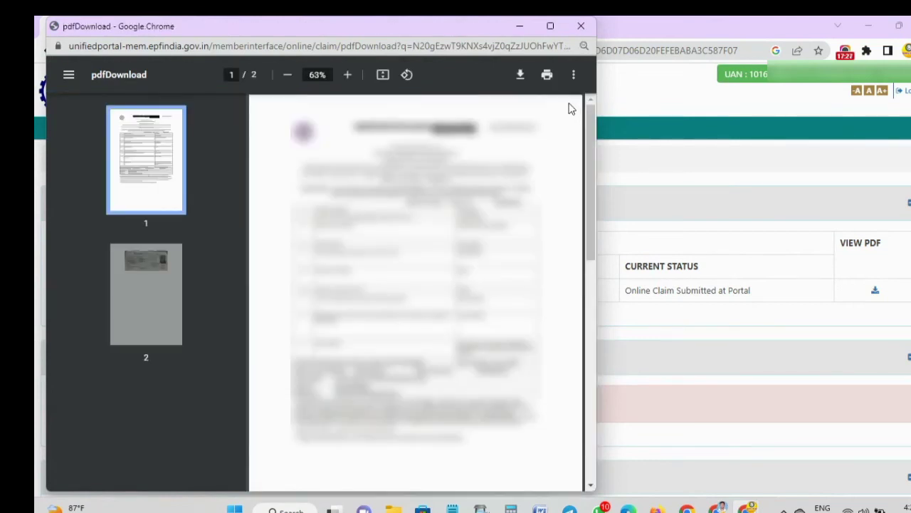
{"action": "left_click", "coordinate": [579, 27]}
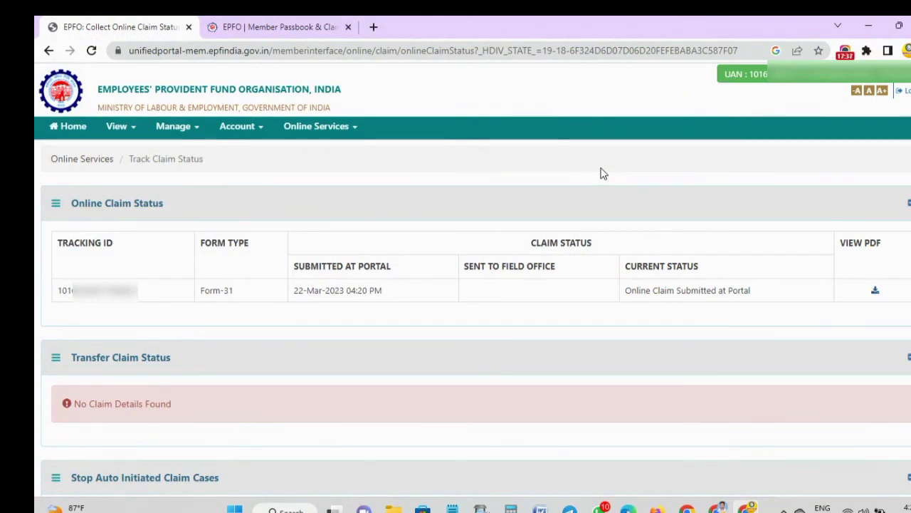
{"action": "left_click", "coordinate": [907, 203]}
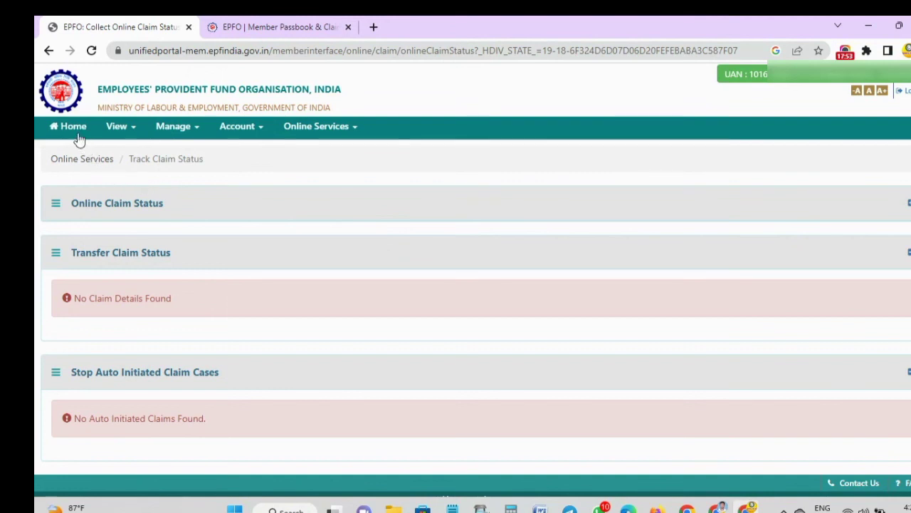
- On the Passbook site, try View Claim Status (HTTP 500), log out, and return to the first tab
{"action": "left_click", "coordinate": [245, 29]}
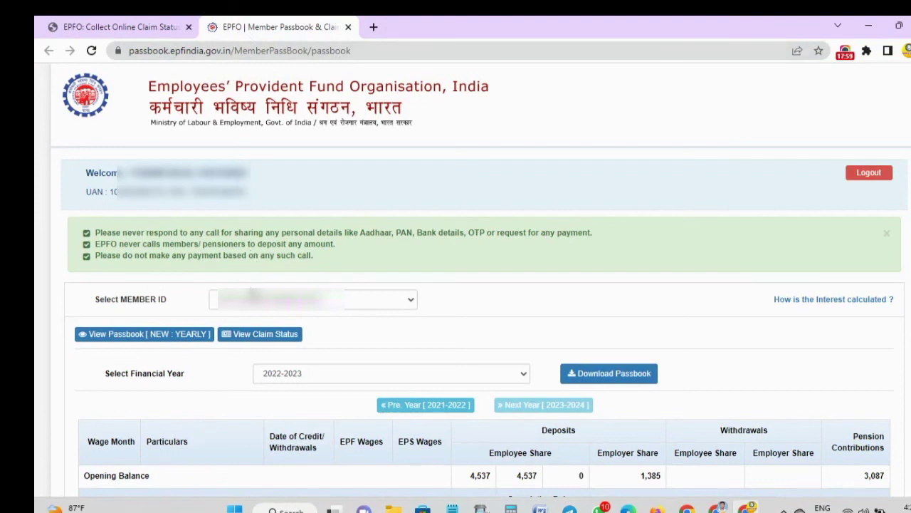
{"action": "left_click", "coordinate": [255, 335]}
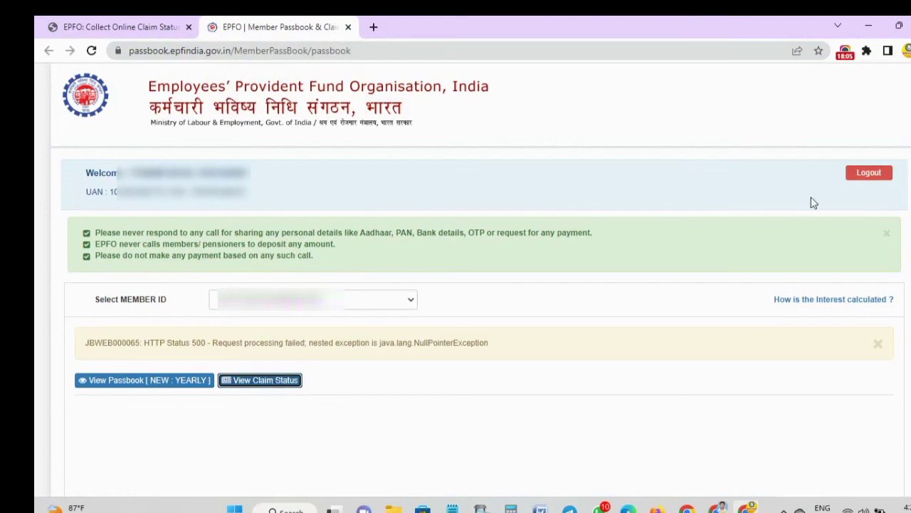
{"action": "left_click", "coordinate": [858, 177]}
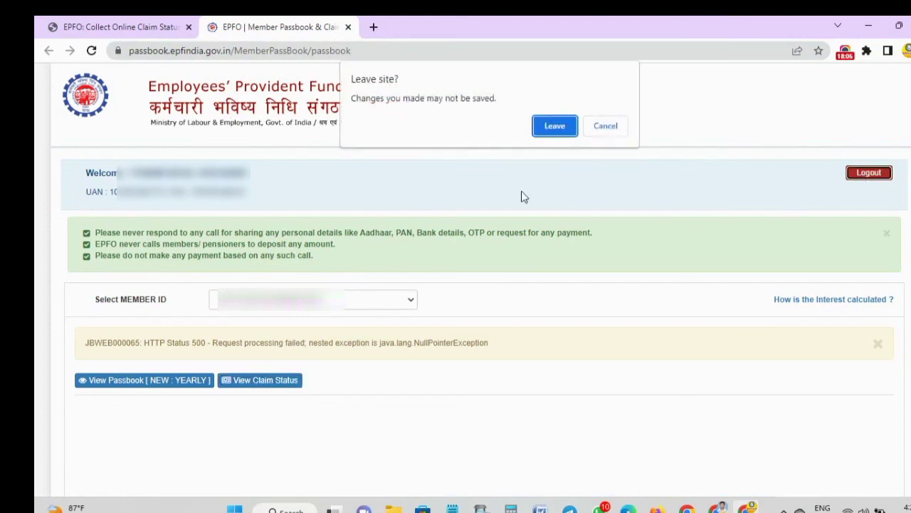
{"action": "left_click", "coordinate": [554, 126]}
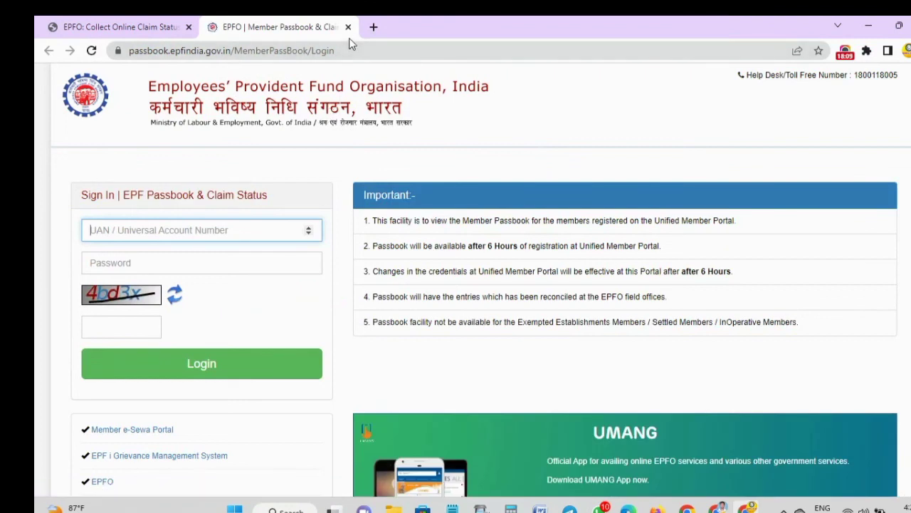
{"action": "left_click", "coordinate": [120, 26]}
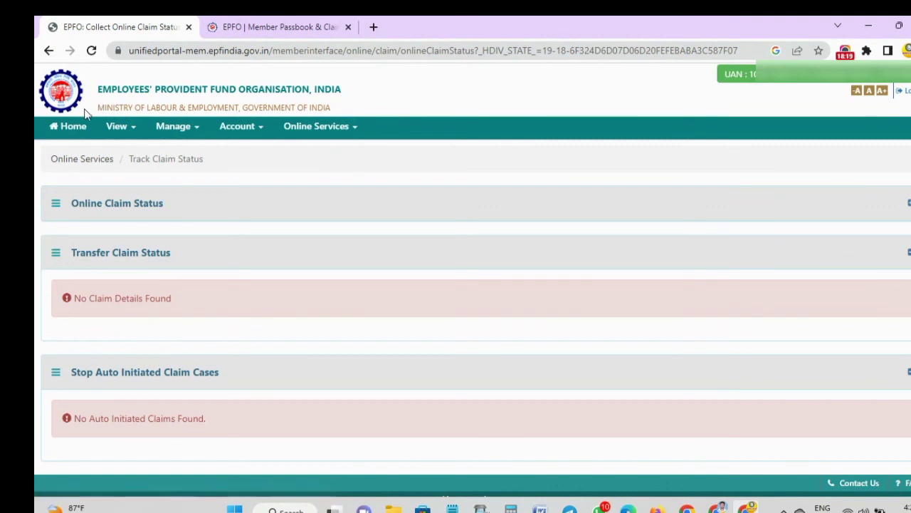
- Go back to Member Home, then show the EPF Passbook & Claim Status sign-in tab
{"action": "left_click", "coordinate": [71, 128]}
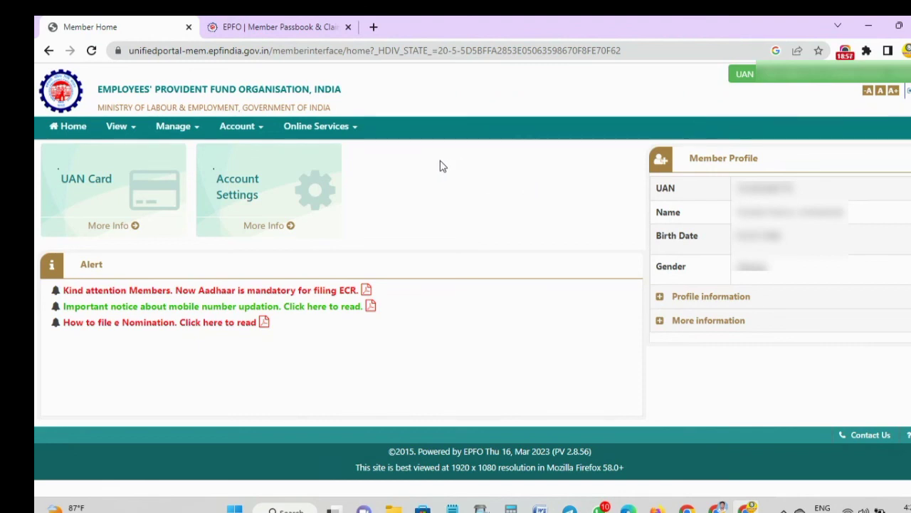
{"action": "left_click", "coordinate": [277, 28]}
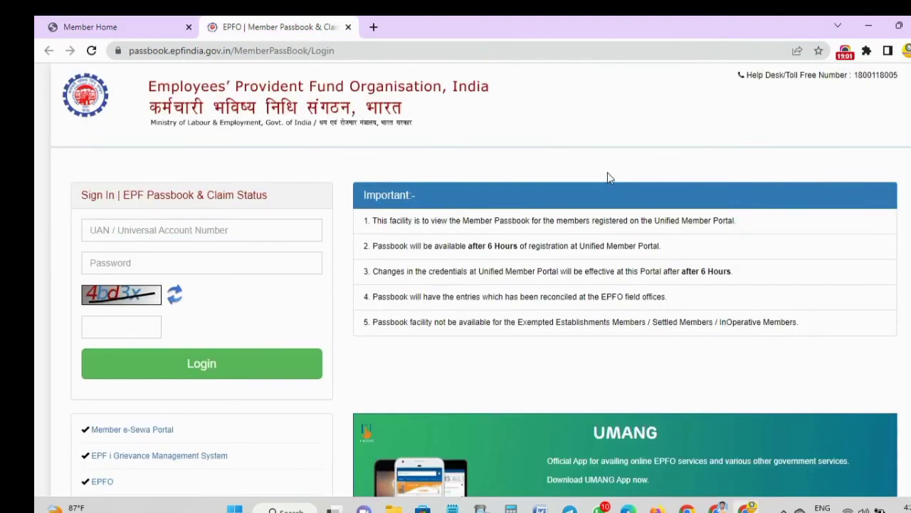